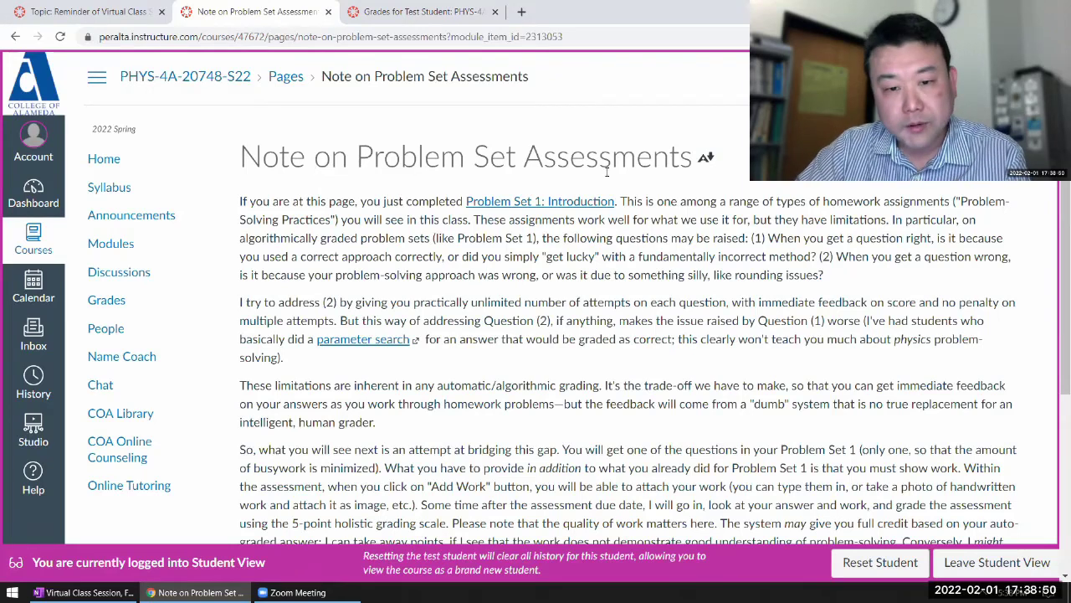
Step: Read through the Note on Problem Set Assessments page, including its additional notes
scroll(615, 182, "down", 2)
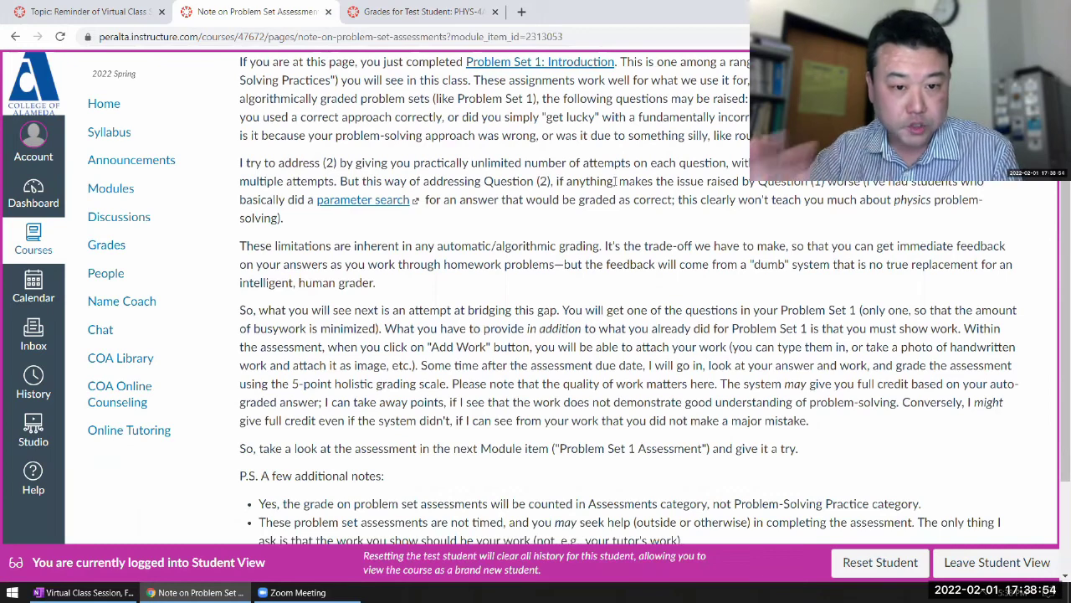
scroll(615, 181, "down", 2)
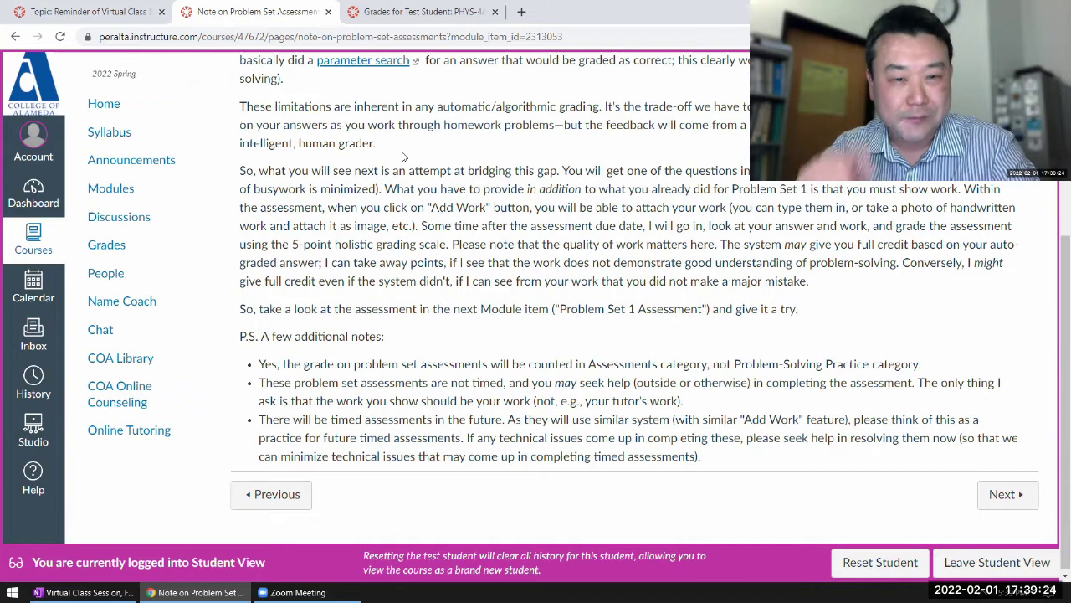
scroll(402, 156, "up", 3)
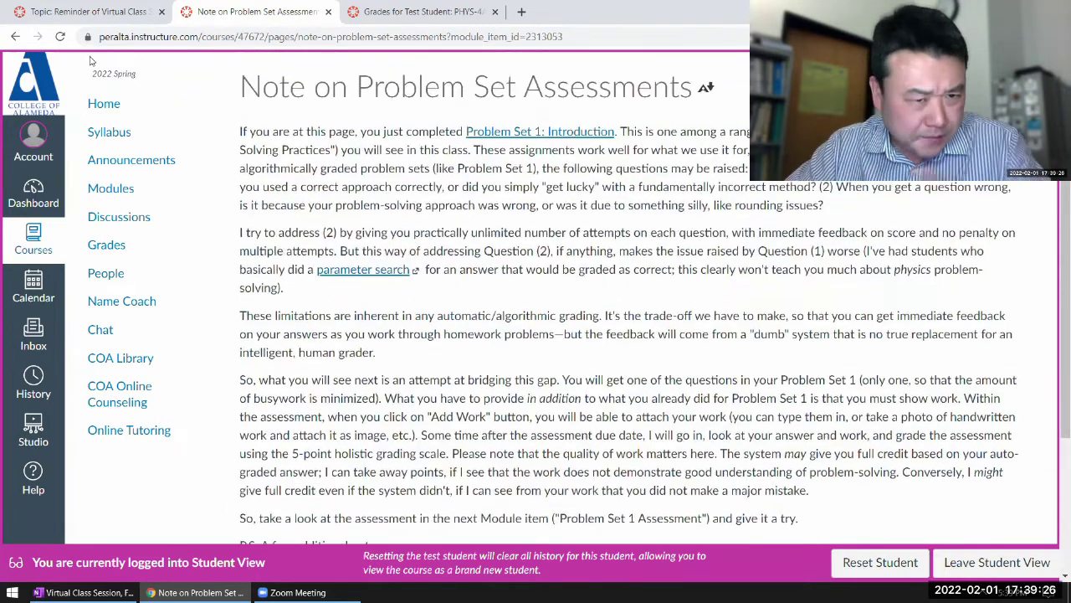
Step: Review the class session announcement's agenda, highlighting the Late passes and Problem Set 1 Assessment items in turn
left_click(97, 12)
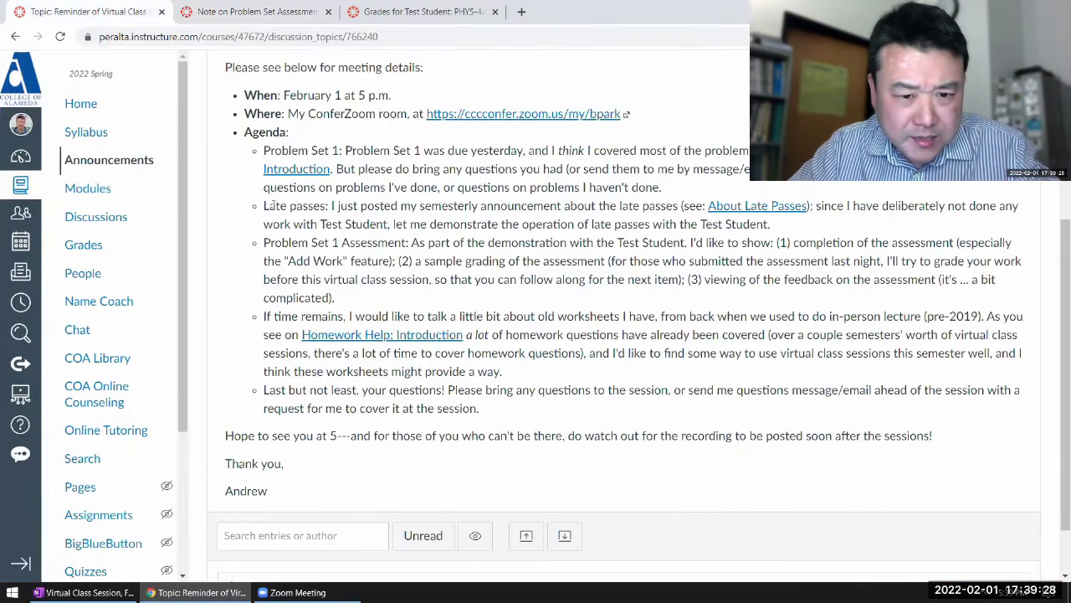
left_click_drag(270, 206, 784, 231)
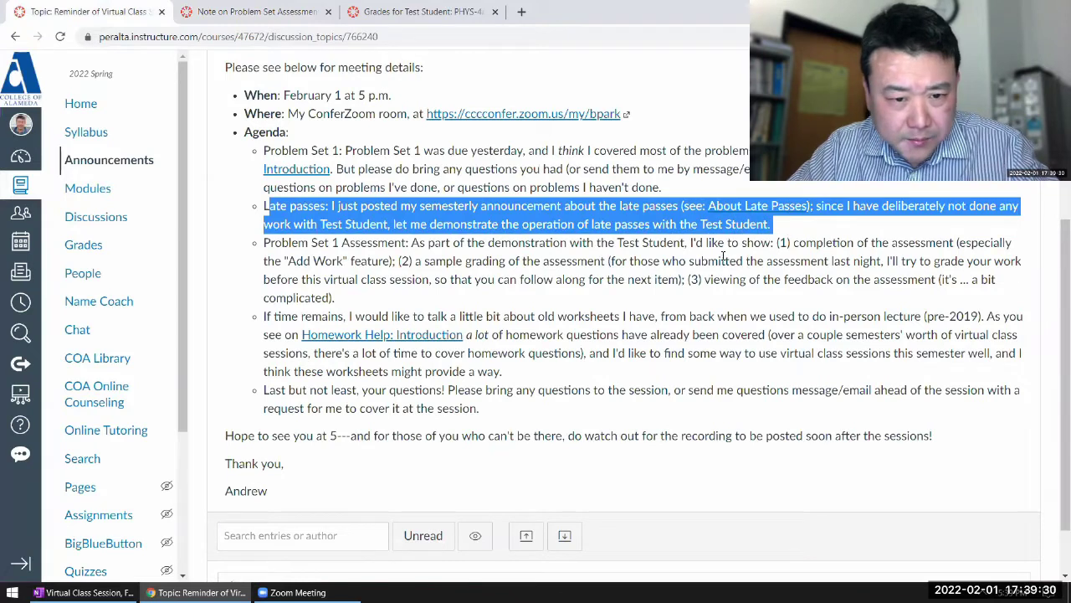
left_click_drag(721, 261, 448, 264)
left_click_drag(270, 243, 409, 300)
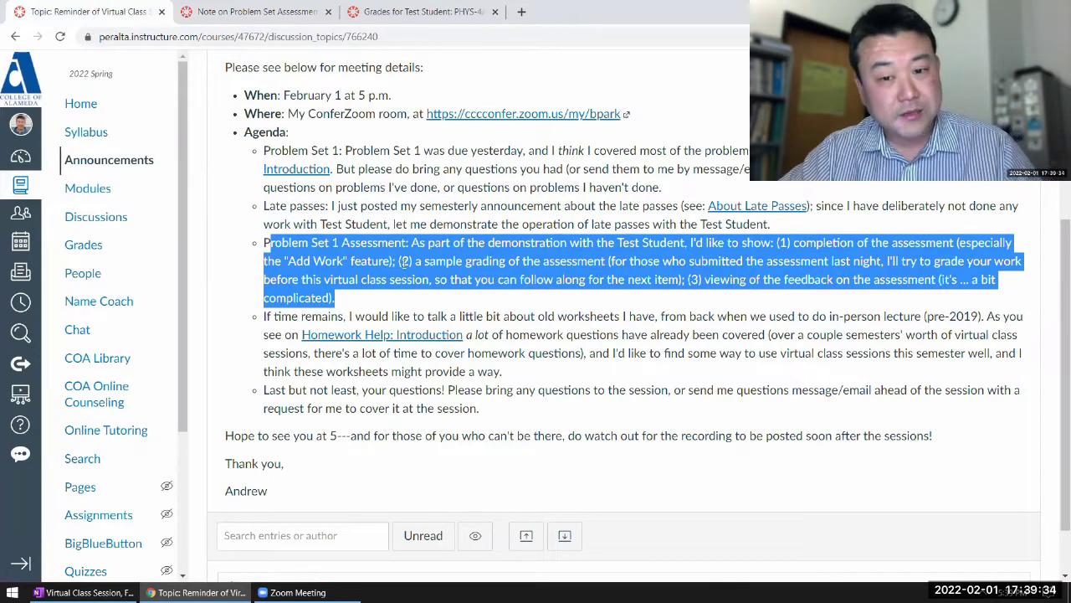
left_click(406, 249)
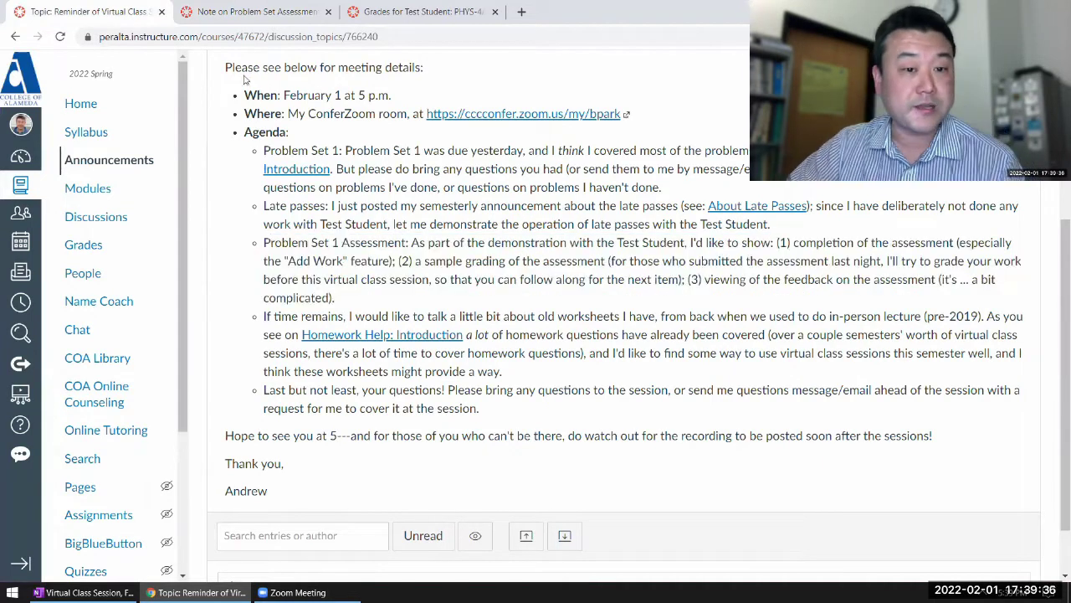
Step: Close the Test Student's grades page and highlight the sample grading and feedback viewing parts of the assessment agenda item
middle_click(397, 12)
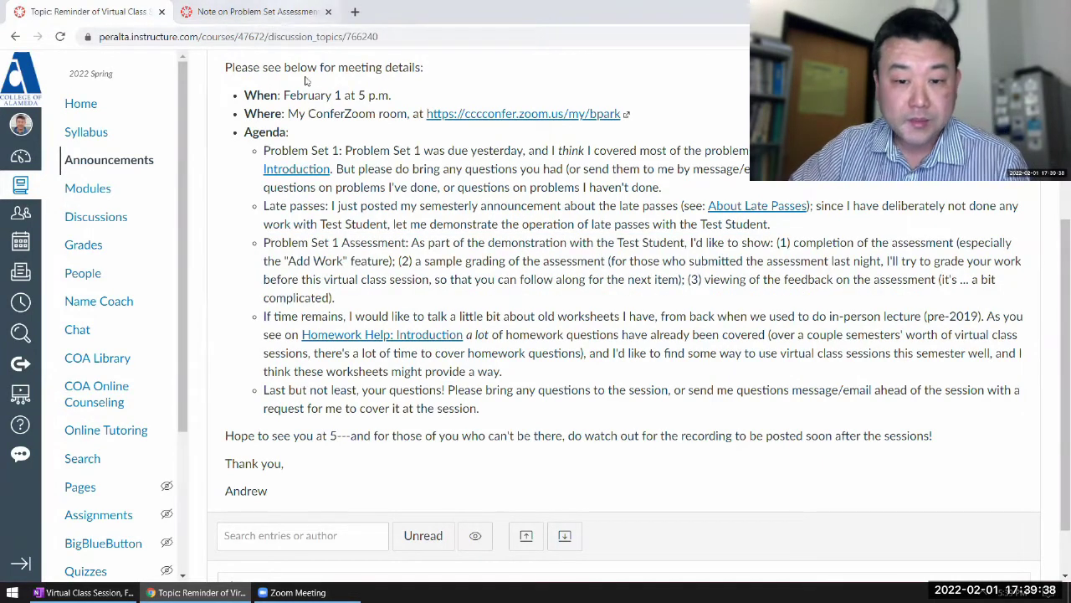
left_click_drag(399, 262, 506, 261)
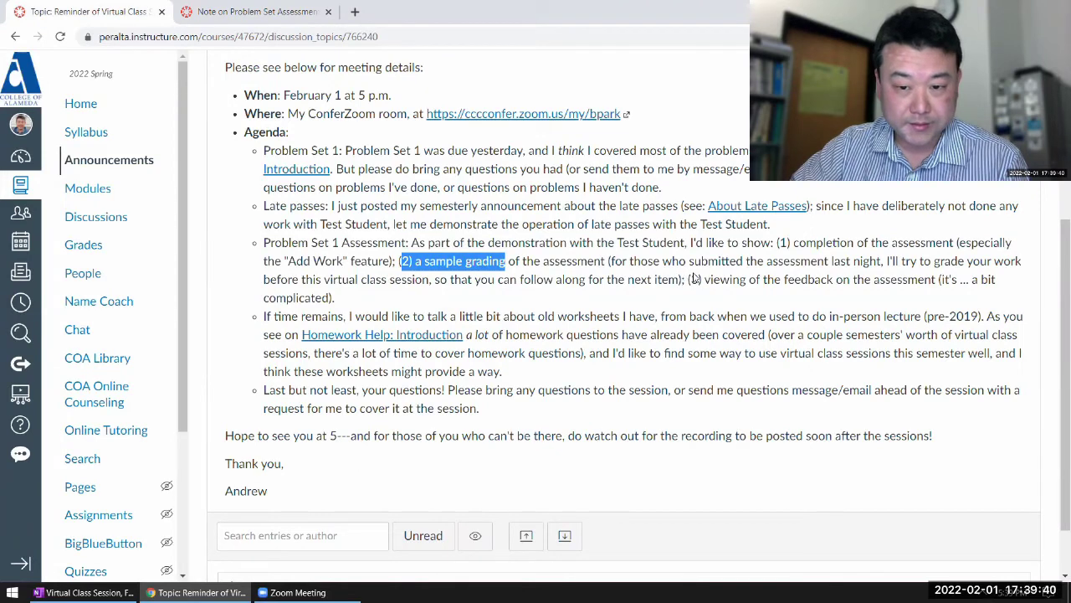
left_click_drag(688, 279, 763, 280)
left_click(435, 159)
Step: Go from the problem set note to the Problem Set 1 Assessment and redeem one LatePass to reopen it
left_click(265, 6)
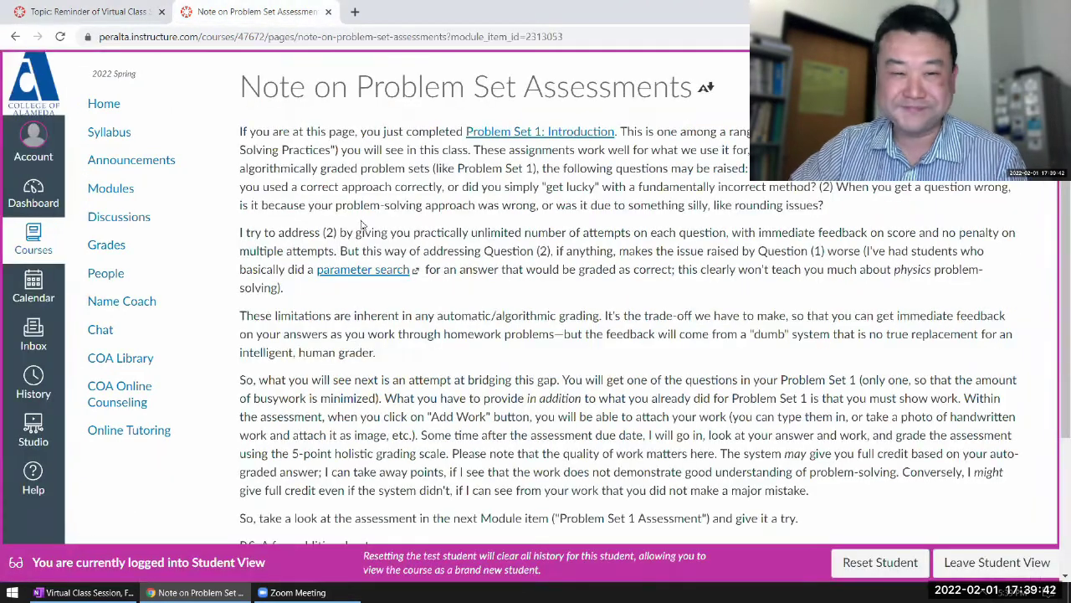
scroll(929, 455, "down", 10)
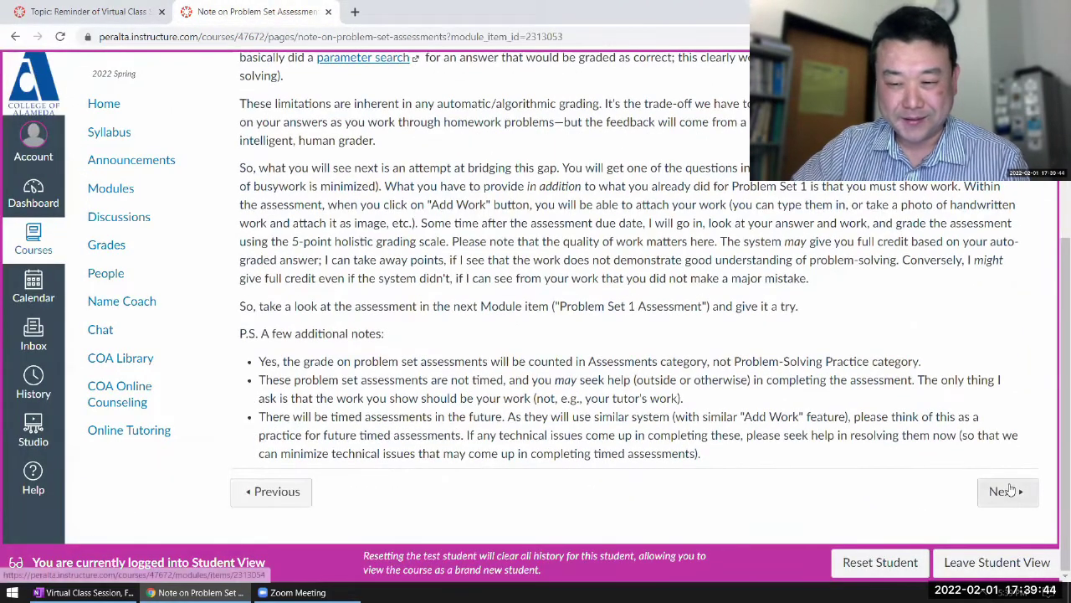
left_click(1009, 490)
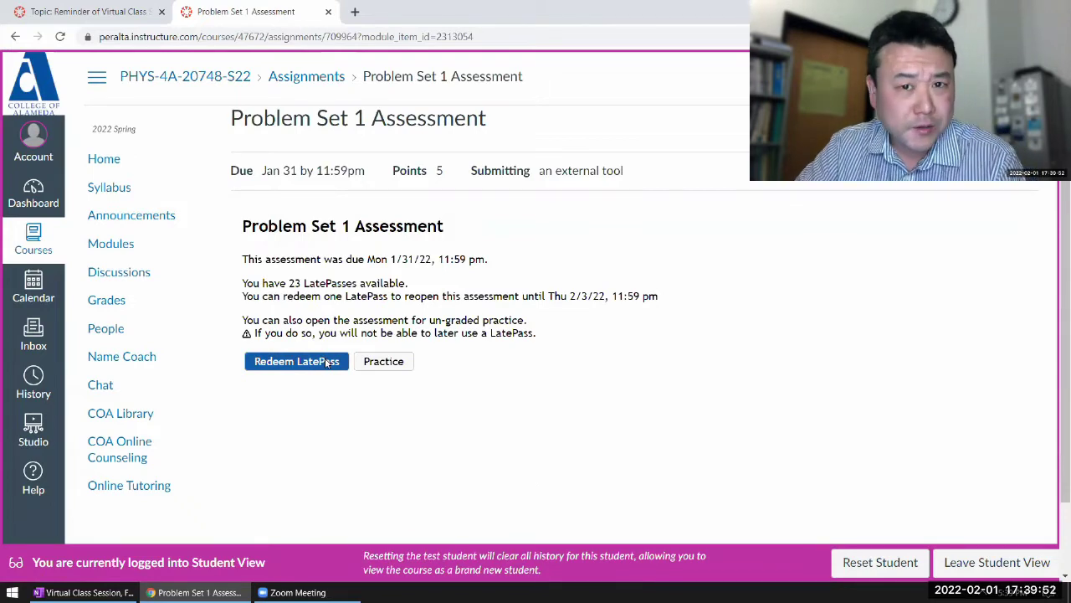
left_click(326, 361)
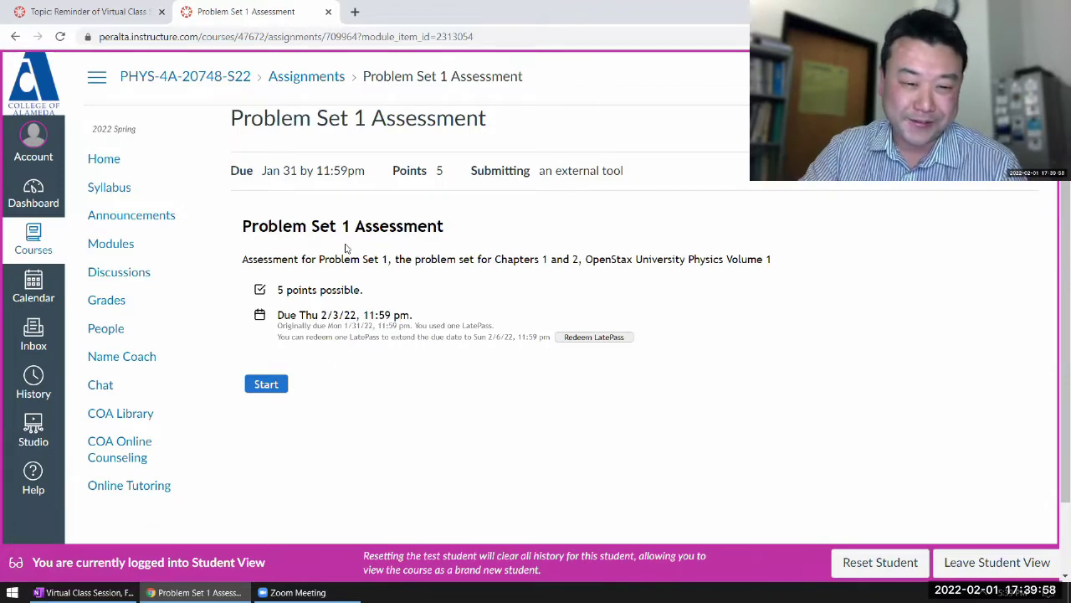
Step: Start the Problem Set 1 Assessment and enlarge the page so the instructions and Question 1 are easier to read
scroll(407, 430, "down", 1)
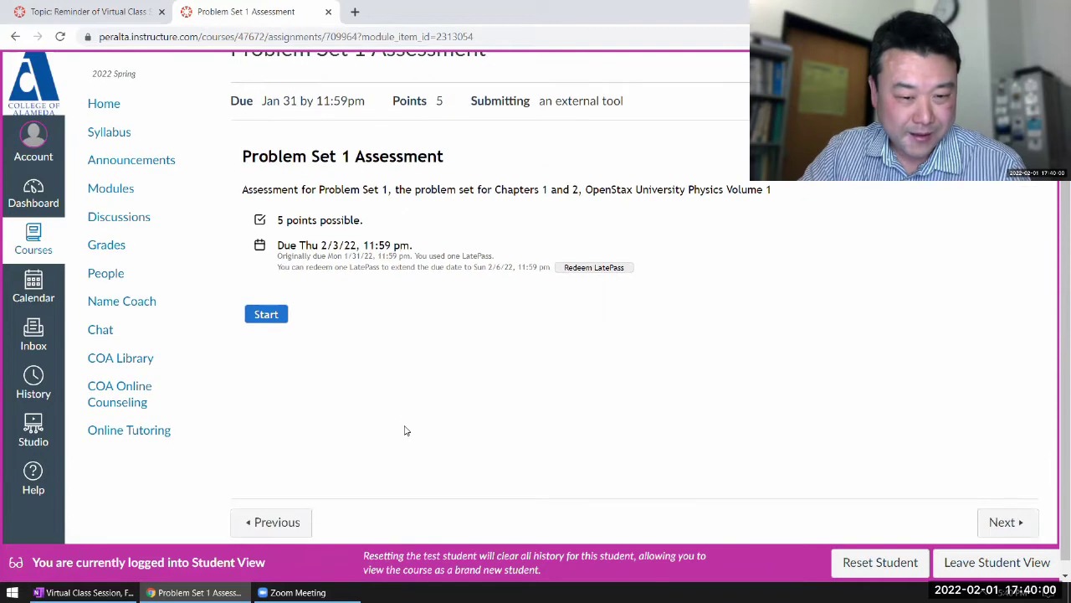
left_click(281, 322)
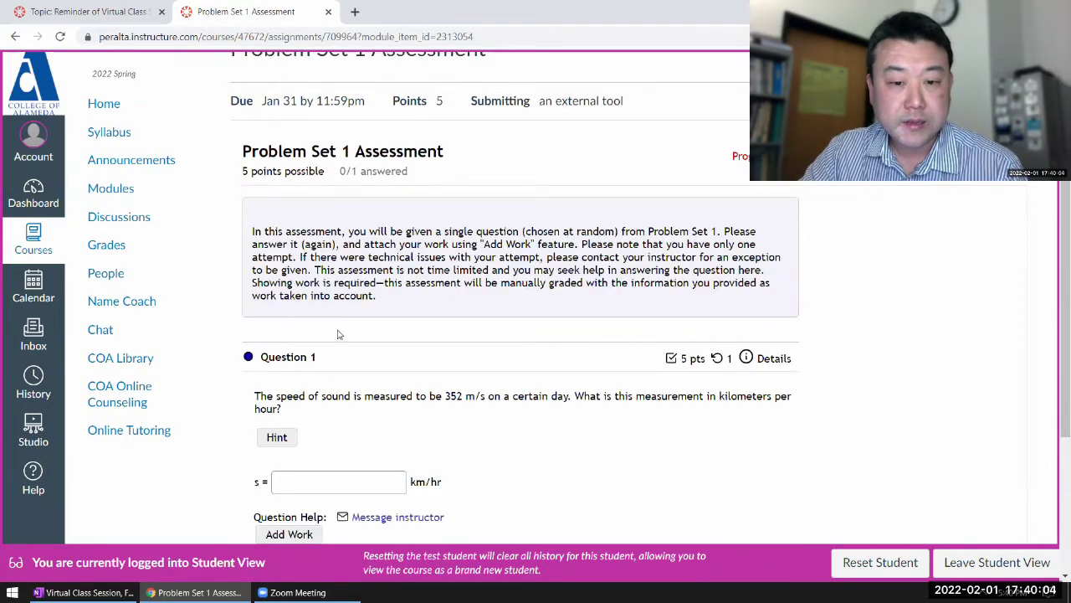
scroll(318, 264, "down", 1)
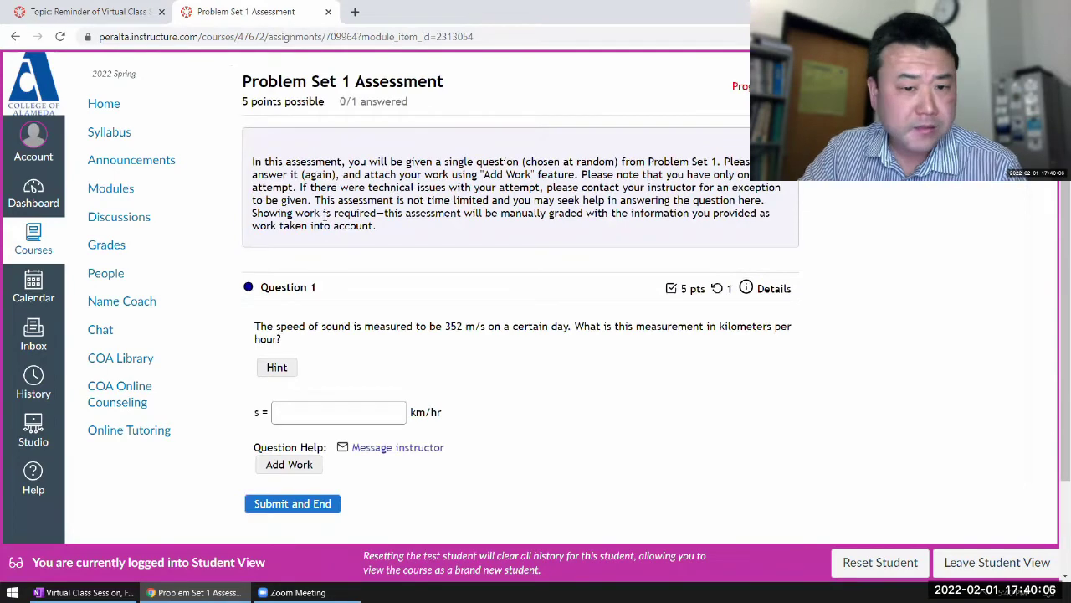
key("ctrl+plus")
key("ctrl+plus")
key("ctrl+plus")
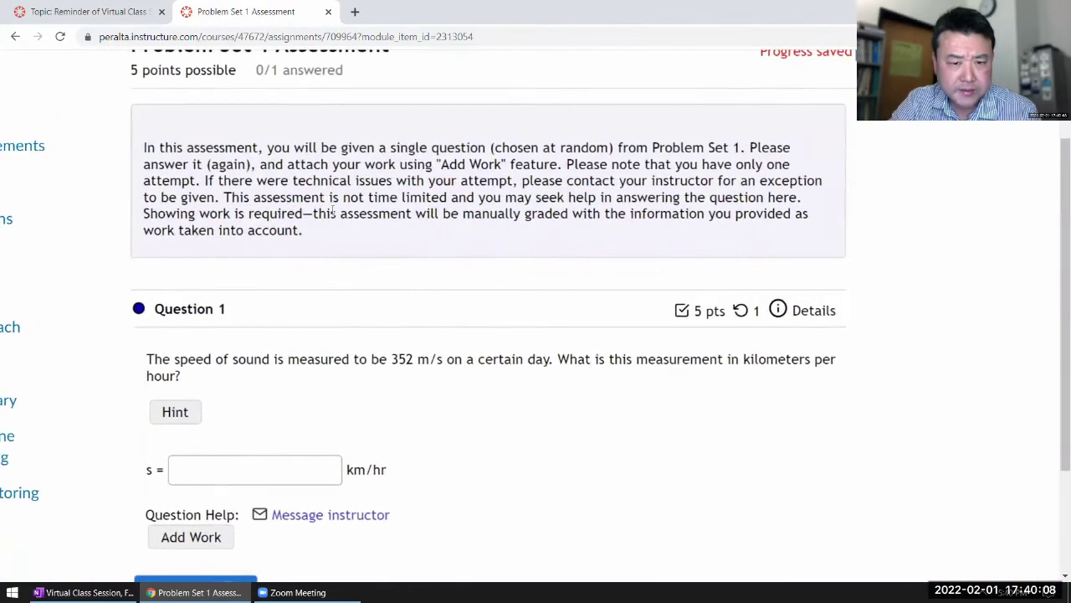
scroll(330, 211, "down", 1)
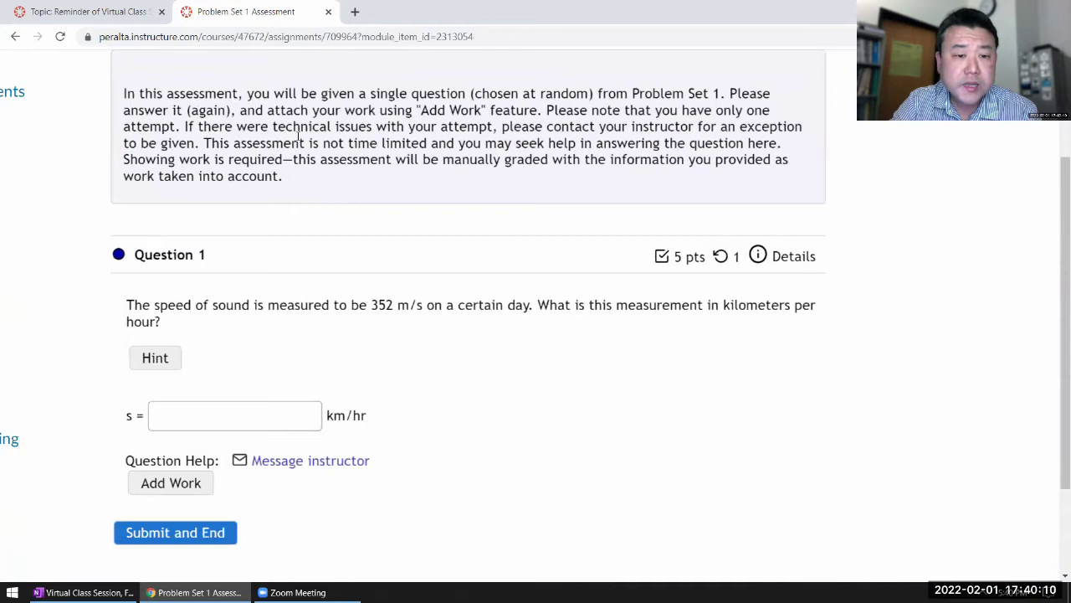
Step: Highlight the "Showing work is required" instruction, then preview the work entry editor for Question 1 and hide it again
left_click_drag(124, 161, 307, 161)
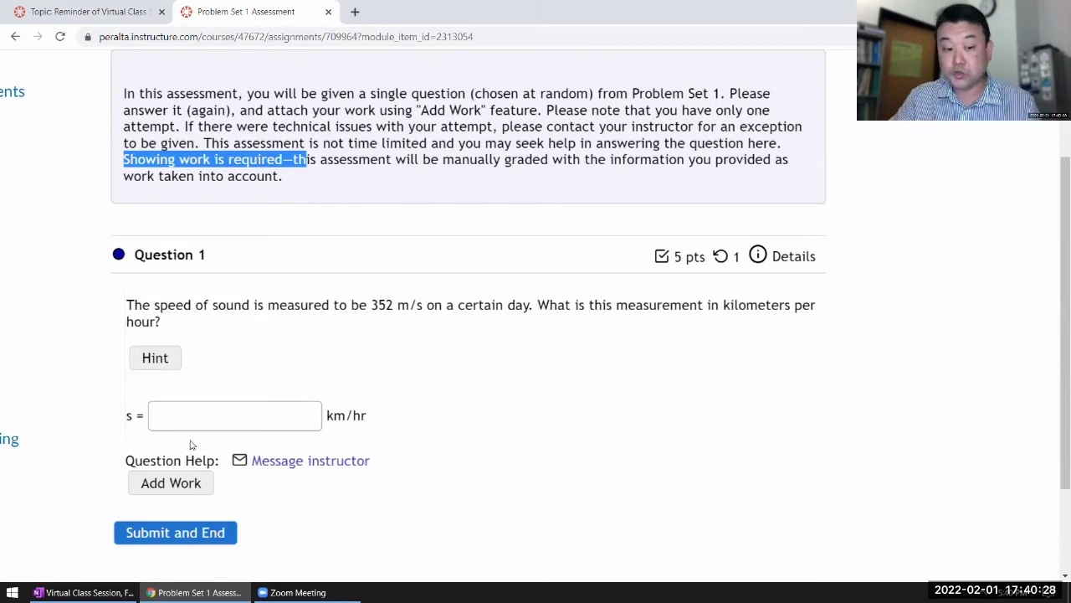
left_click(183, 483)
scroll(432, 438, "down", 1)
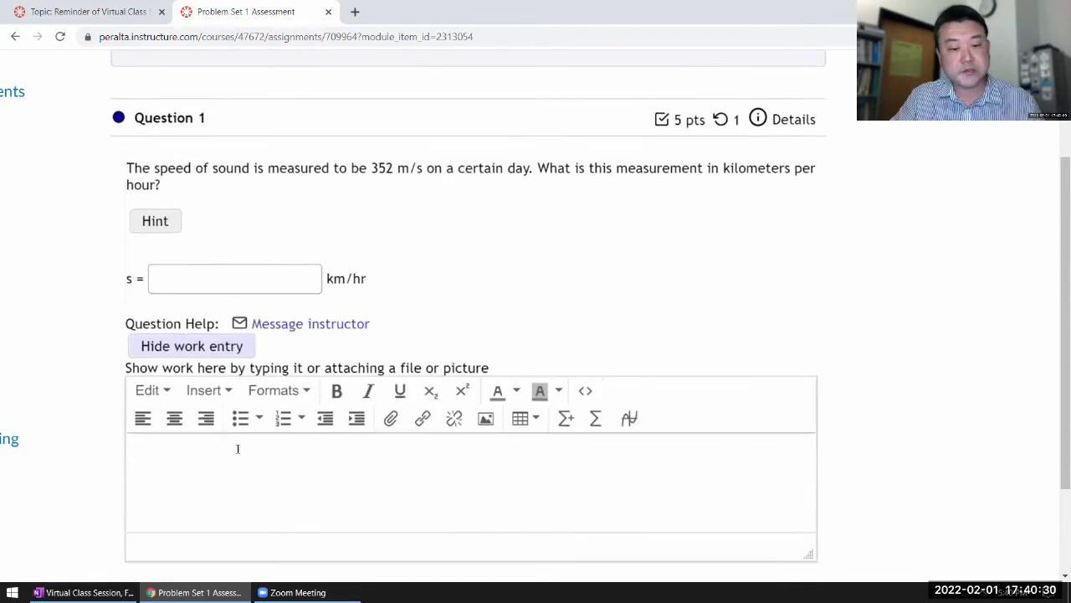
left_click(238, 449)
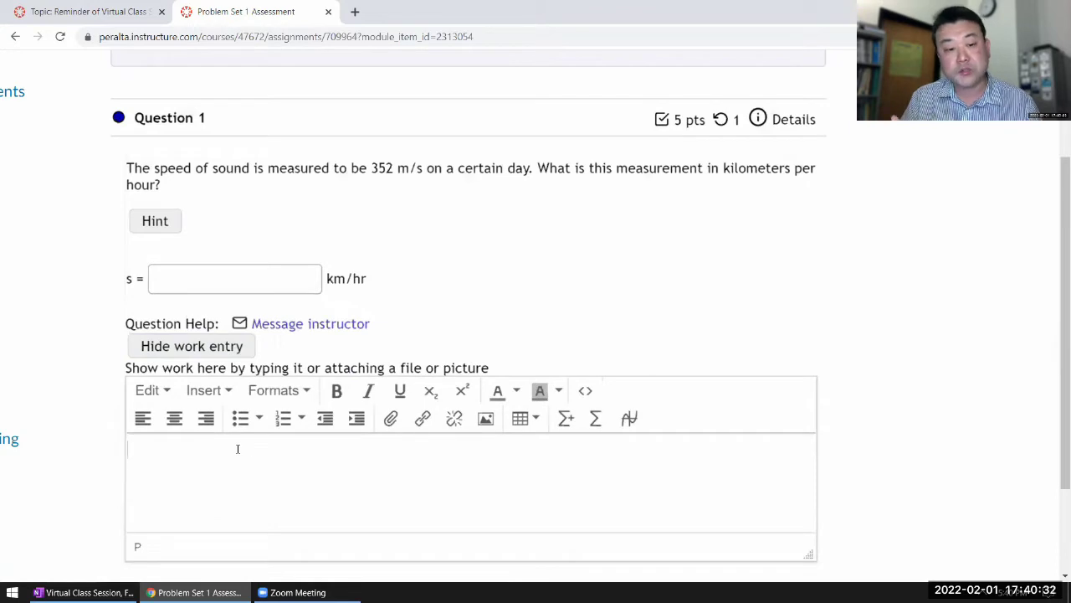
left_click(191, 347)
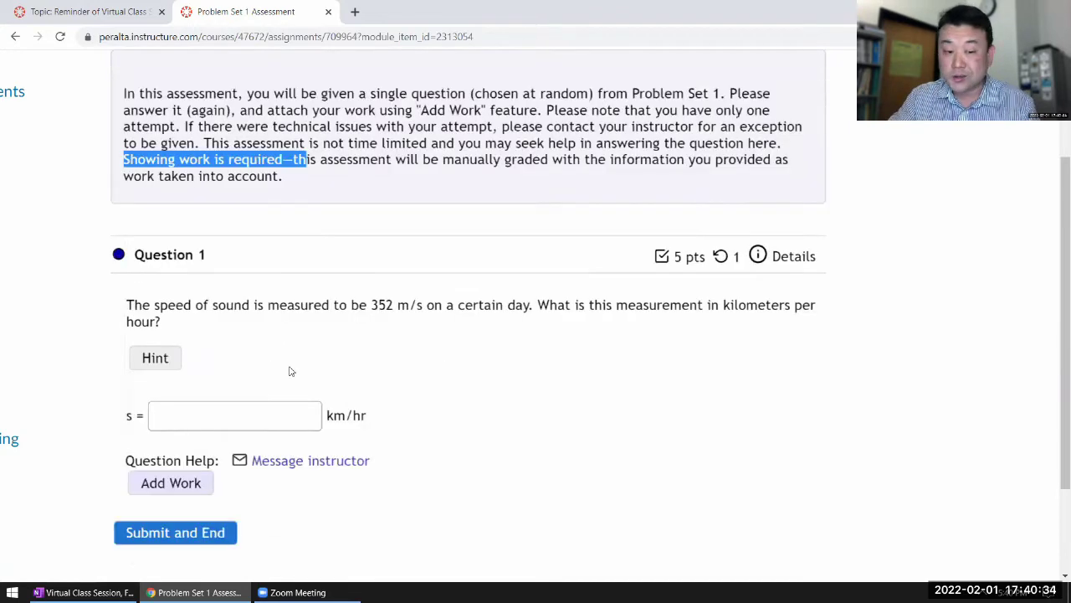
left_click(346, 187)
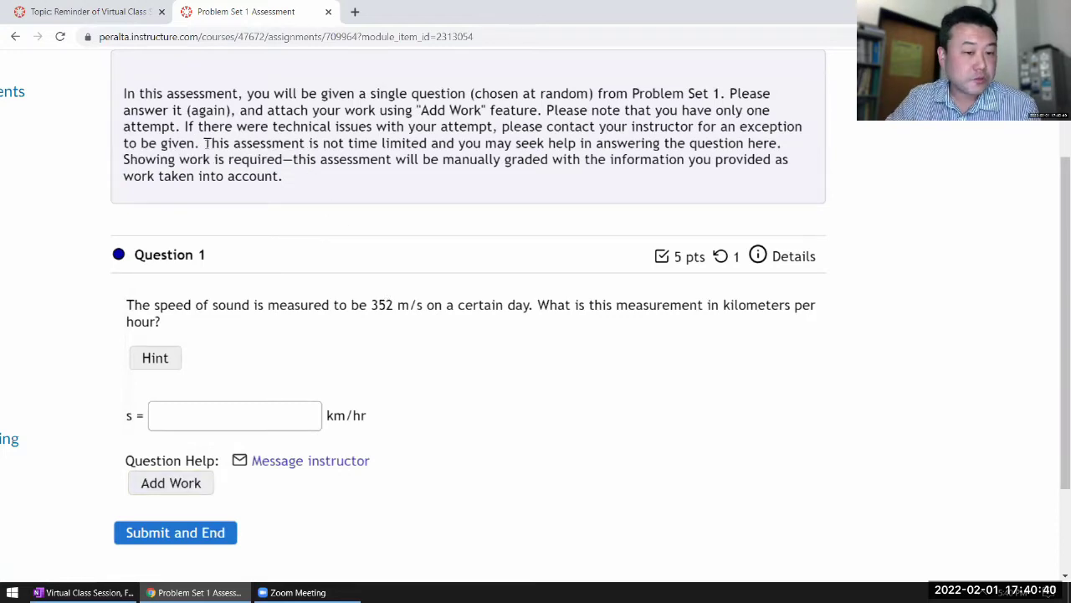
Step: Highlight the instructions saying the assessment is not time limited and that help may be sought in answering
left_click_drag(203, 143, 431, 144)
scroll(694, 189, "up", 2)
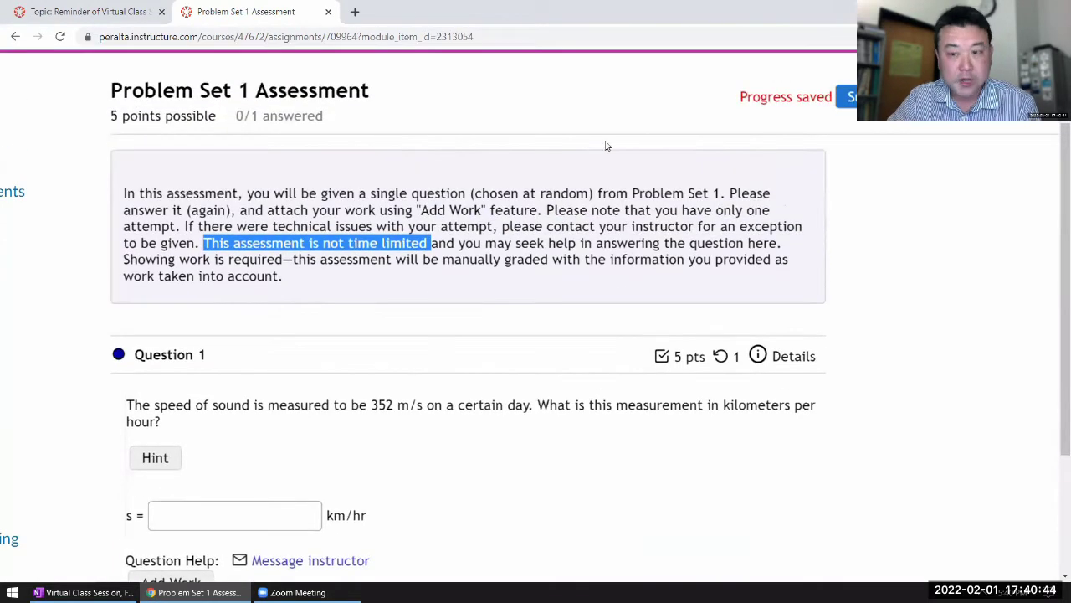
scroll(605, 145, "down", 1)
scroll(584, 142, "down", 1)
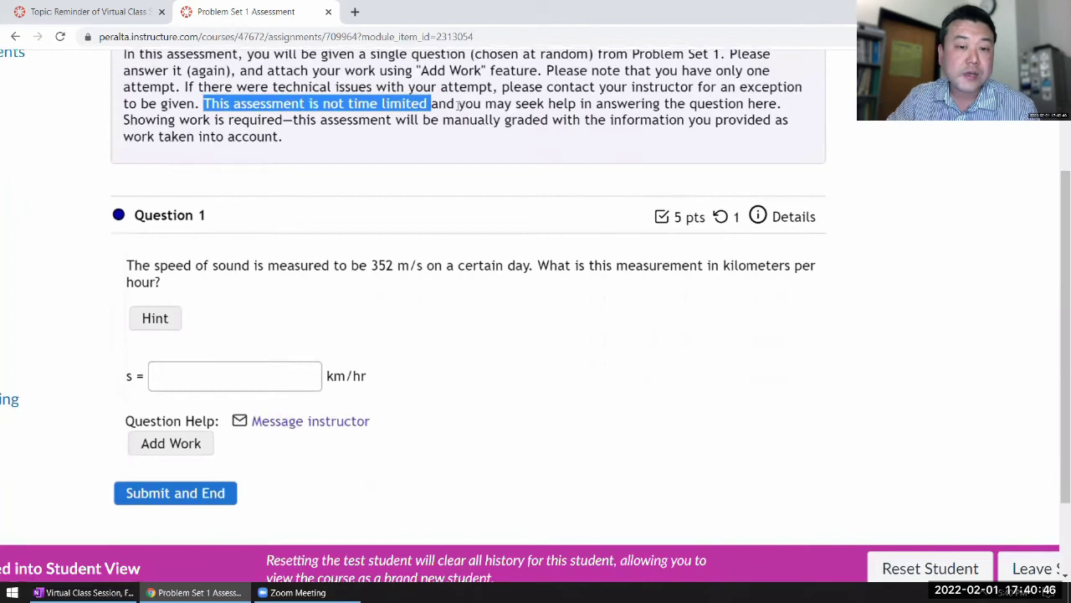
left_click_drag(458, 103, 783, 107)
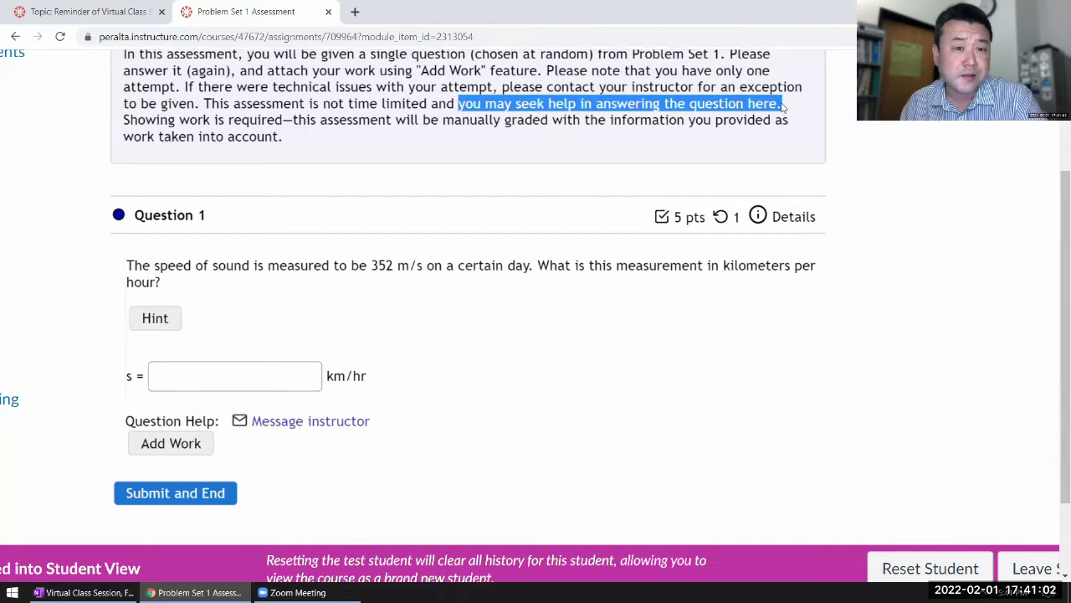
left_click(358, 221)
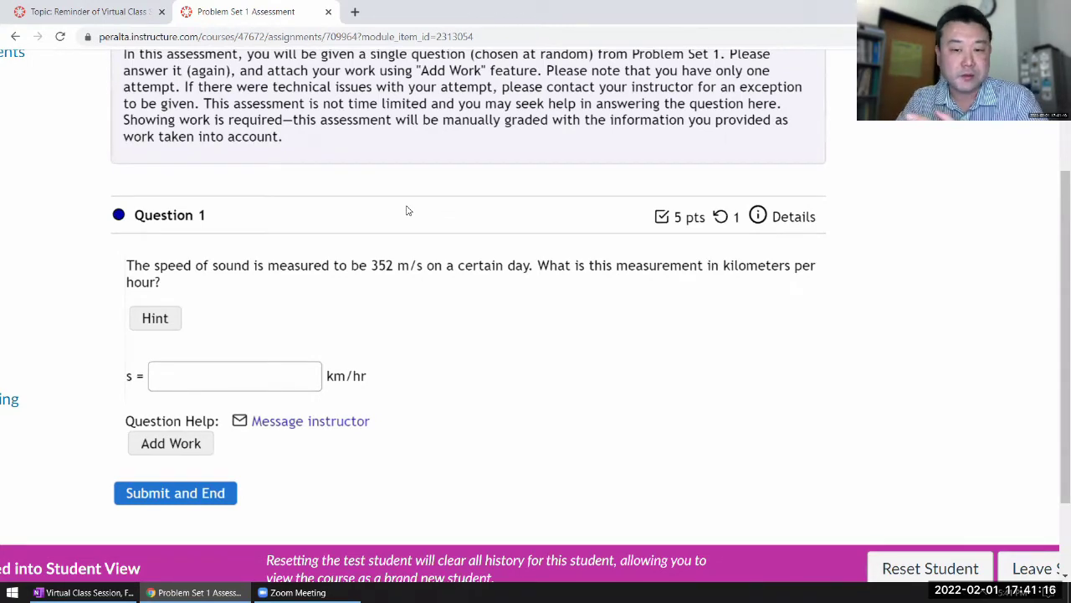
Step: Set the annotation drawing colour to red and underline "352 m/s" in Question 1
scroll(408, 210, "down", 1)
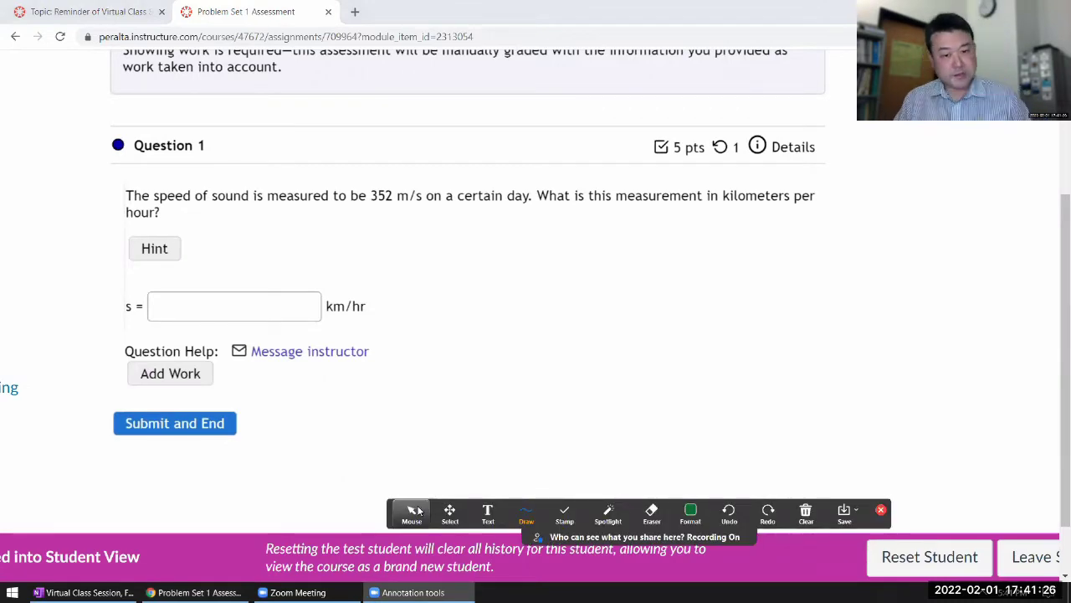
left_click(690, 511)
left_click(717, 427)
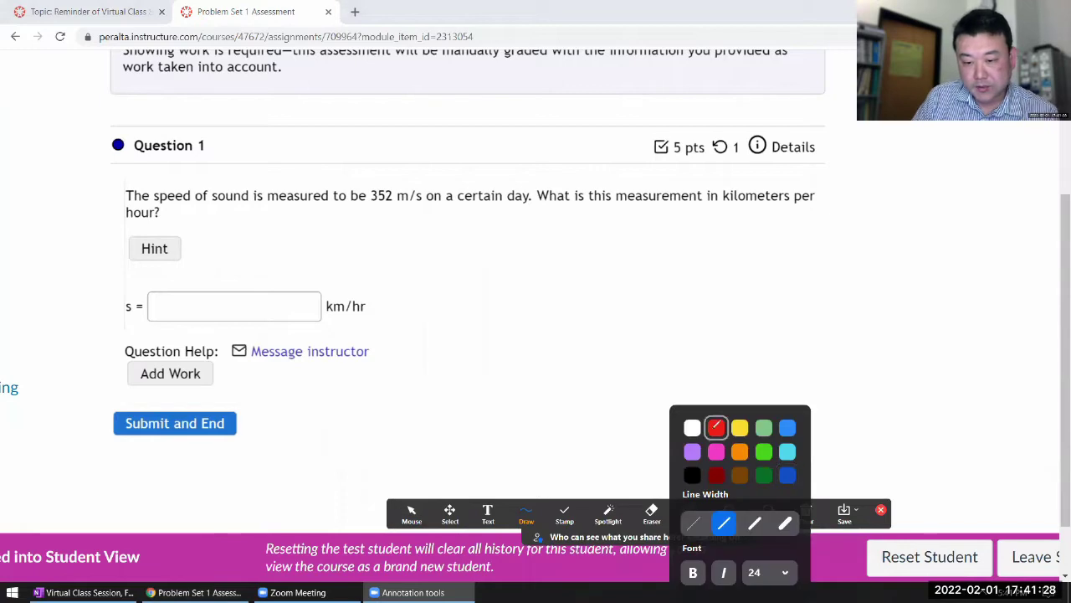
left_click_drag(371, 201, 419, 201)
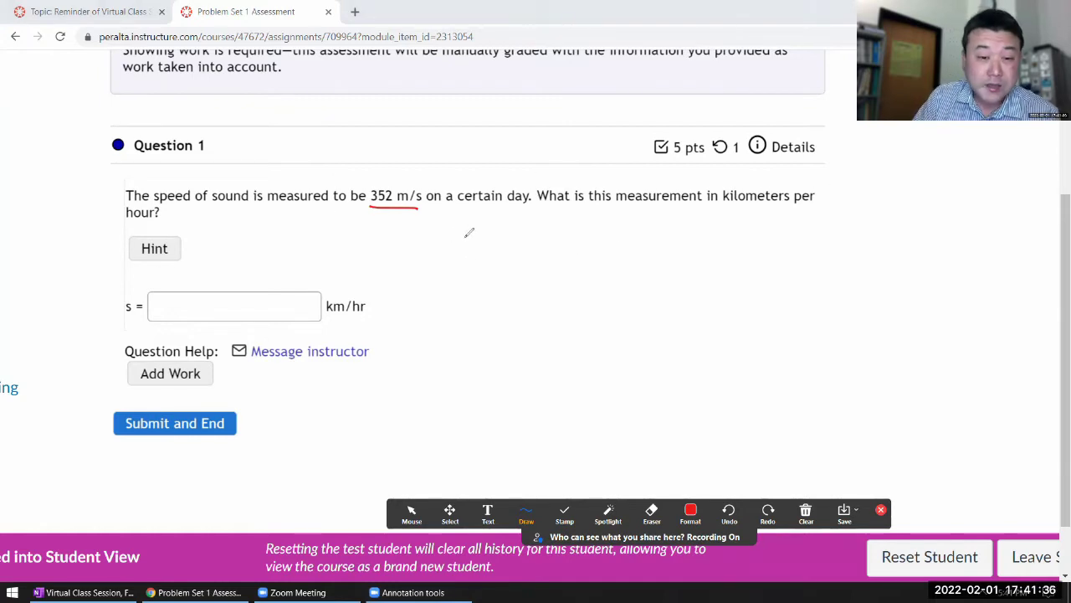
Step: Handwrite "352 m/s ×" below the Question 1 text, followed by an empty pair of parentheses
mouse_move(416, 241)
left_mouse_down()
mouse_move(428, 244)
mouse_move(420, 259)
mouse_move(436, 260)
mouse_move(457, 238)
mouse_move(464, 260)
mouse_move(503, 255)
mouse_move(494, 279)
left_mouse_up()
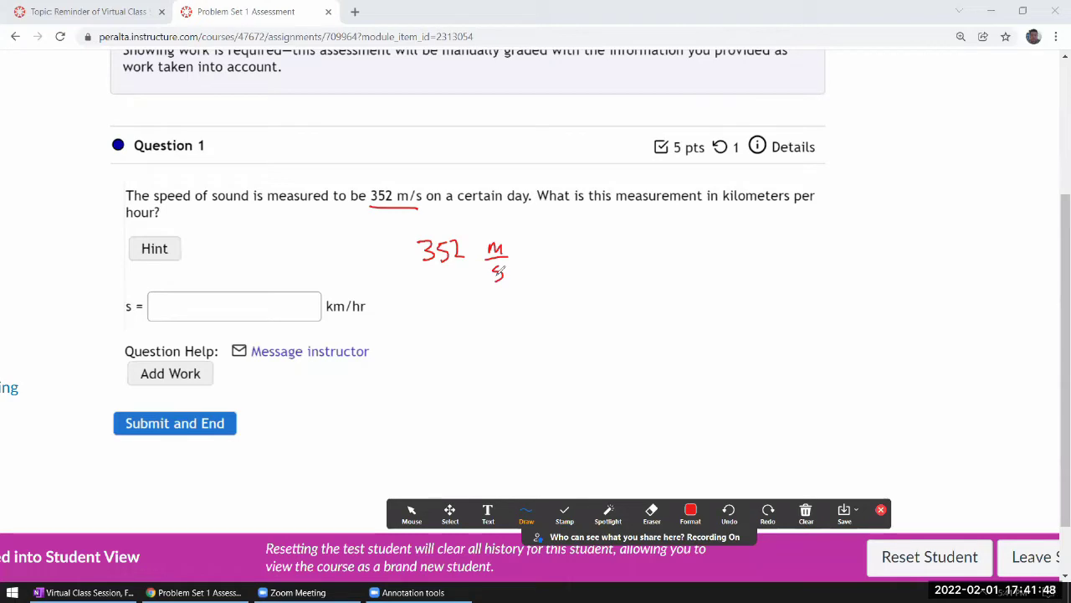
mouse_move(539, 247)
left_mouse_down()
mouse_move(529, 260)
mouse_move(540, 261)
left_mouse_up()
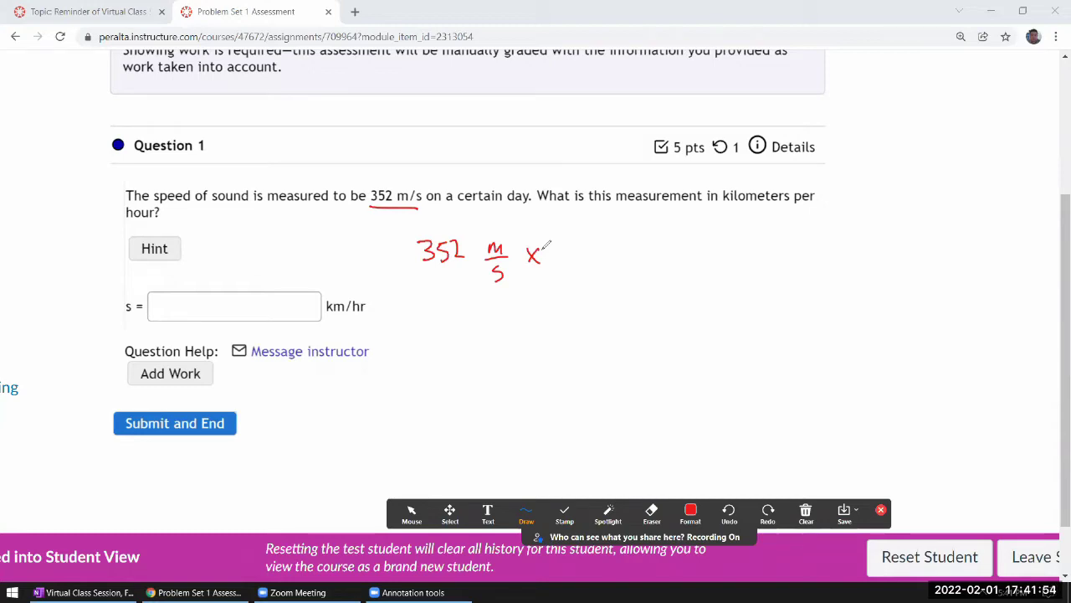
left_click_drag(561, 232, 554, 276)
left_click_drag(647, 228, 650, 276)
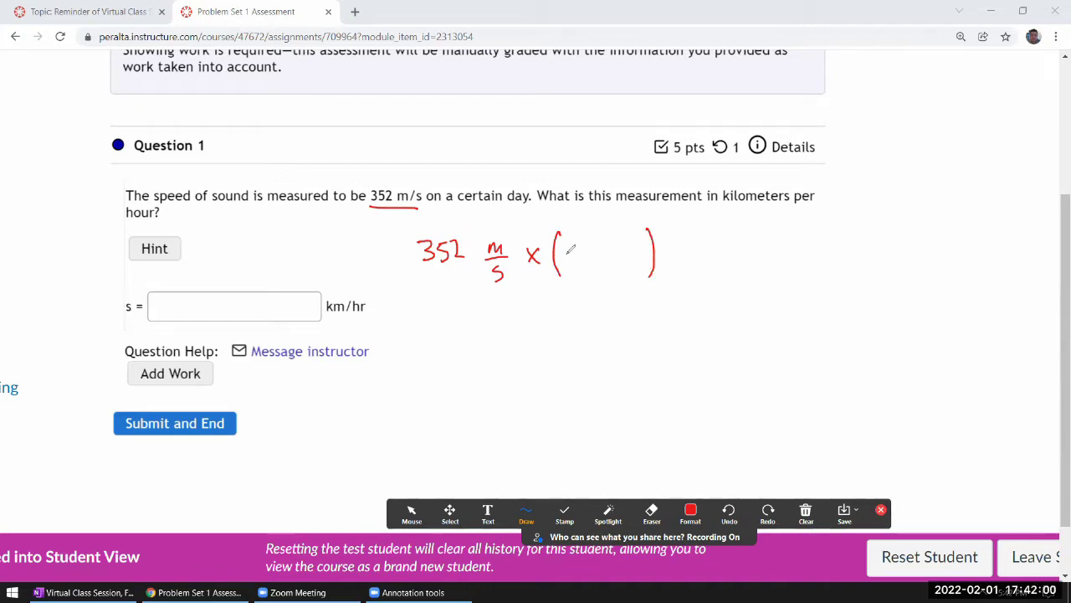
Step: Fill the parentheses with the conversion factor 1 km over 1000 m, and underline "kilometers" in the question text
left_click_drag(566, 255, 644, 255)
left_click_drag(625, 278, 640, 270)
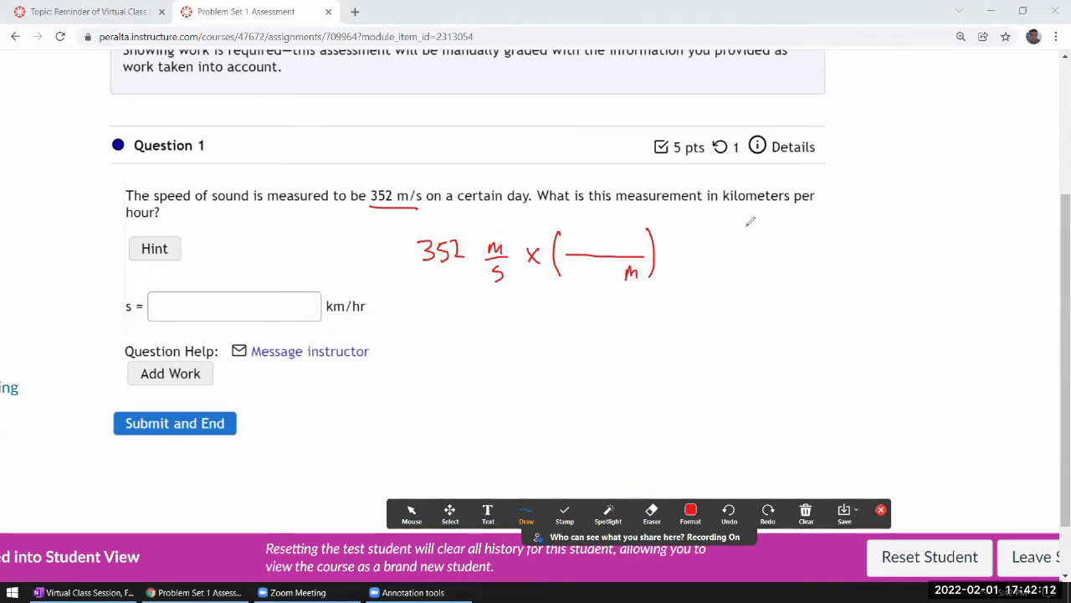
left_click_drag(723, 206, 786, 207)
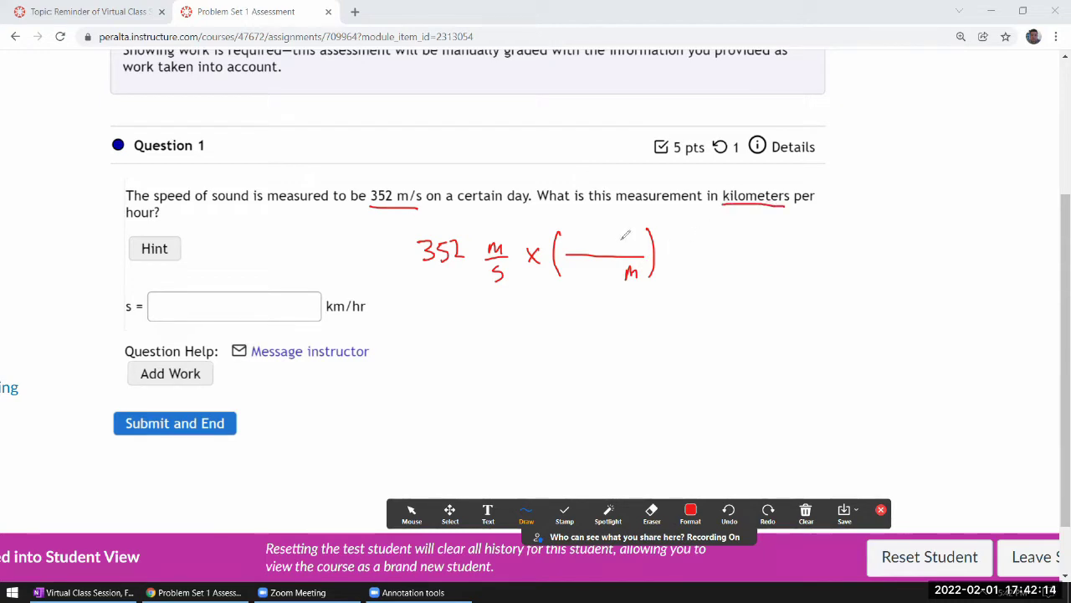
left_click_drag(625, 236, 626, 254)
mouse_move(633, 241)
left_mouse_down()
mouse_move(634, 252)
mouse_move(647, 251)
left_mouse_up()
left_click_drag(596, 234, 595, 248)
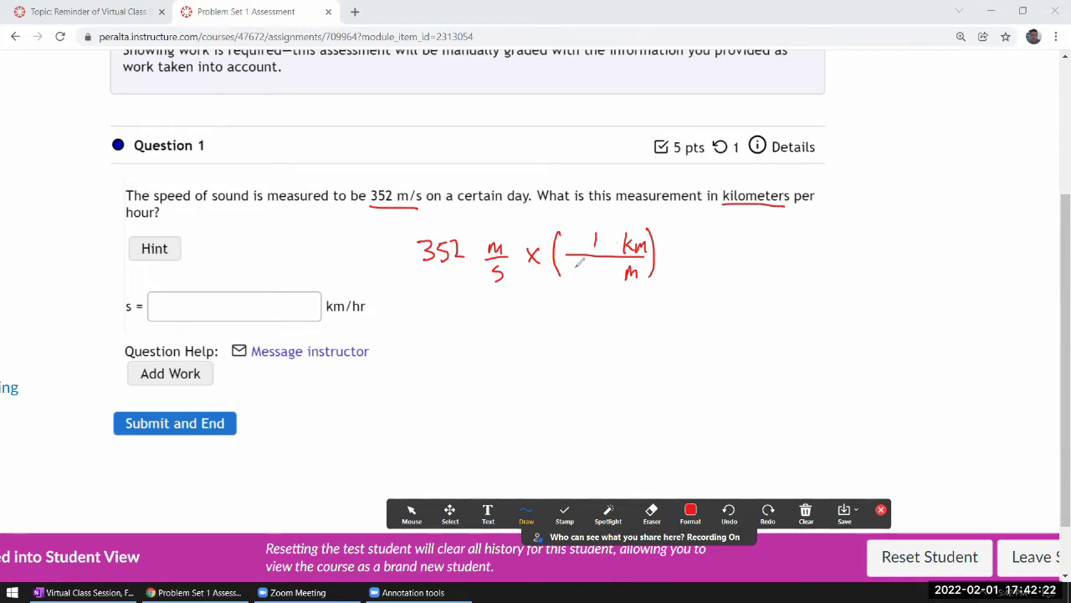
left_click_drag(578, 268, 577, 282)
left_click_drag(591, 270, 611, 271)
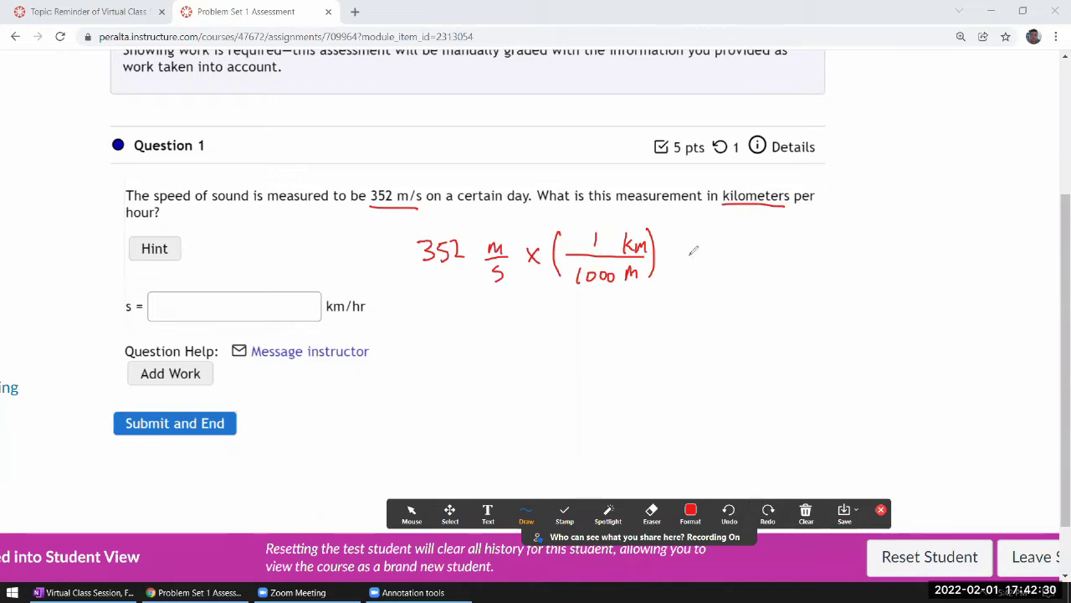
Step: Extend the handwritten working with a second conversion factor, "× (3600 s / 1 hr"
left_click_drag(666, 248, 675, 263)
left_click_drag(676, 249, 665, 265)
mouse_move(695, 227)
left_mouse_down()
mouse_move(694, 276)
mouse_move(805, 247)
mouse_move(781, 243)
mouse_move(791, 269)
mouse_move(805, 260)
left_mouse_up()
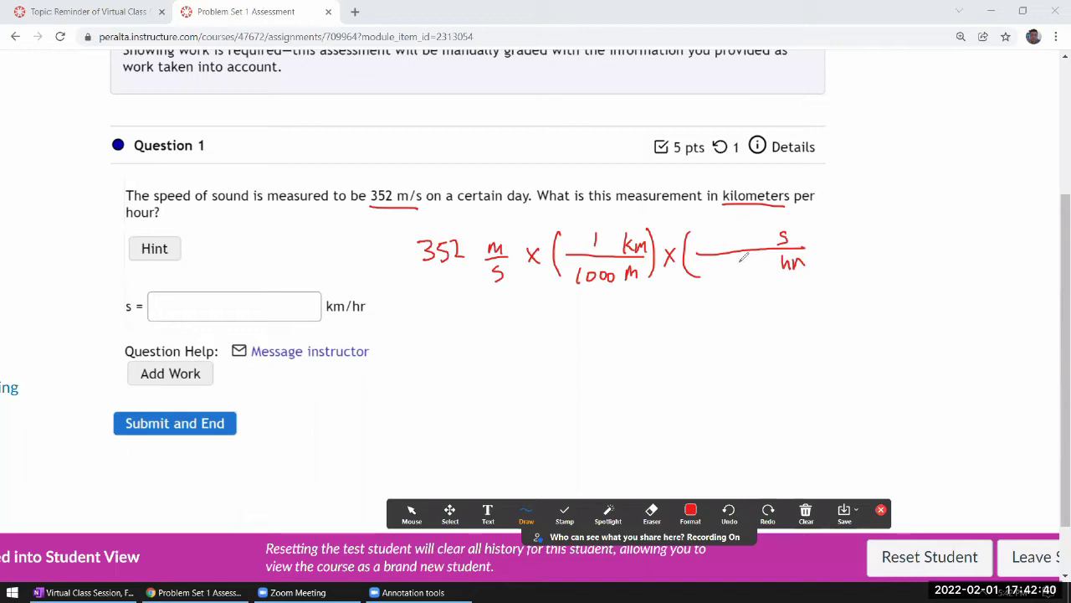
left_click_drag(740, 263, 739, 277)
mouse_move(715, 235)
left_mouse_down()
mouse_move(716, 247)
mouse_move(752, 235)
left_mouse_up()
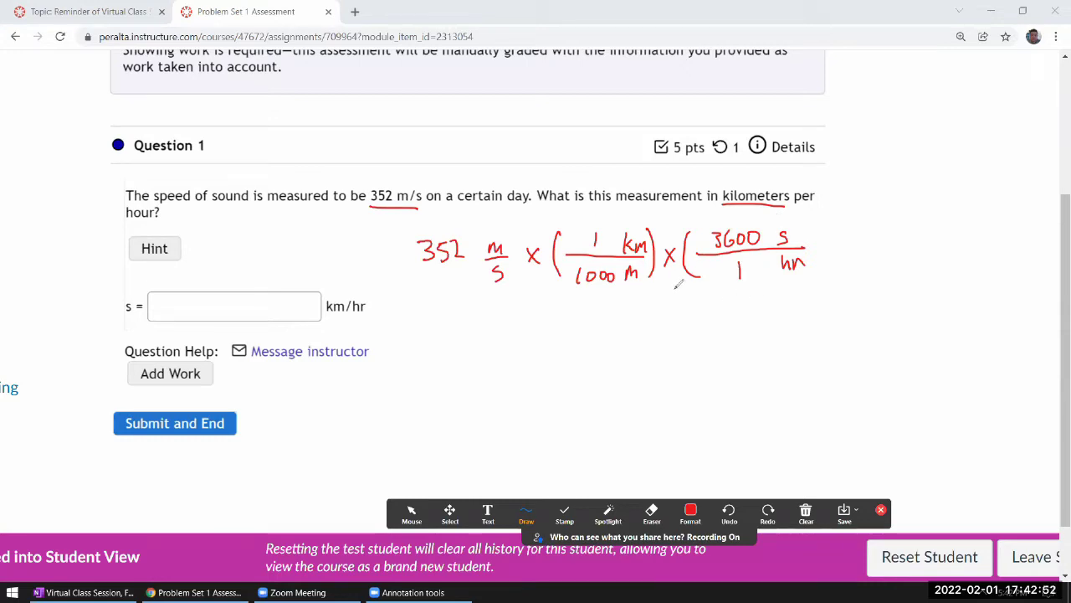
Step: Stop annotating, open the Calculator app and place its window clear of the handwritten working
left_click(409, 512)
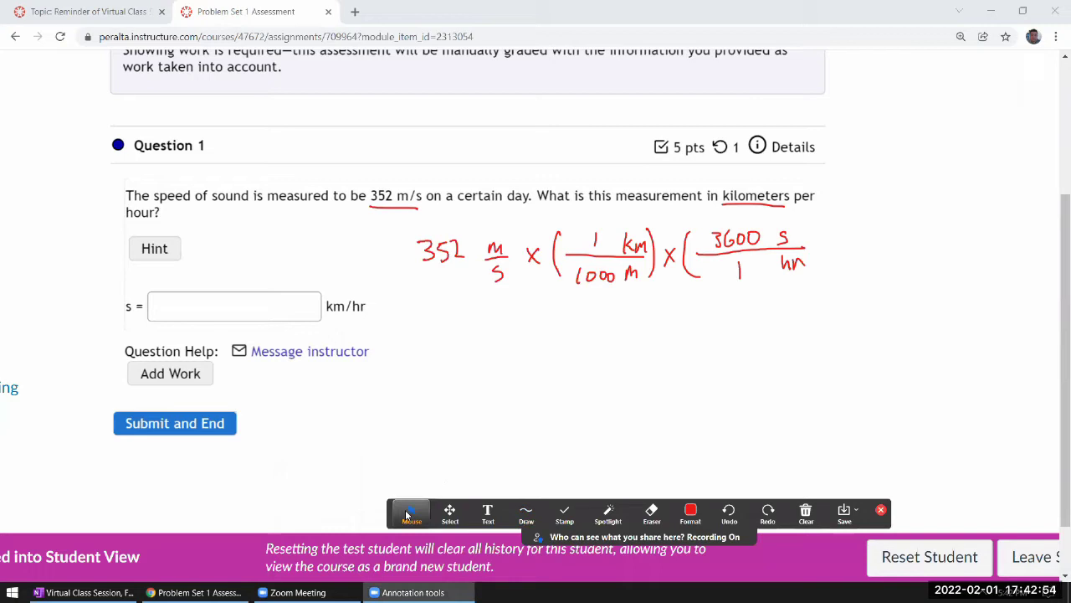
key("alt+space")
type("calculator")
key("Return")
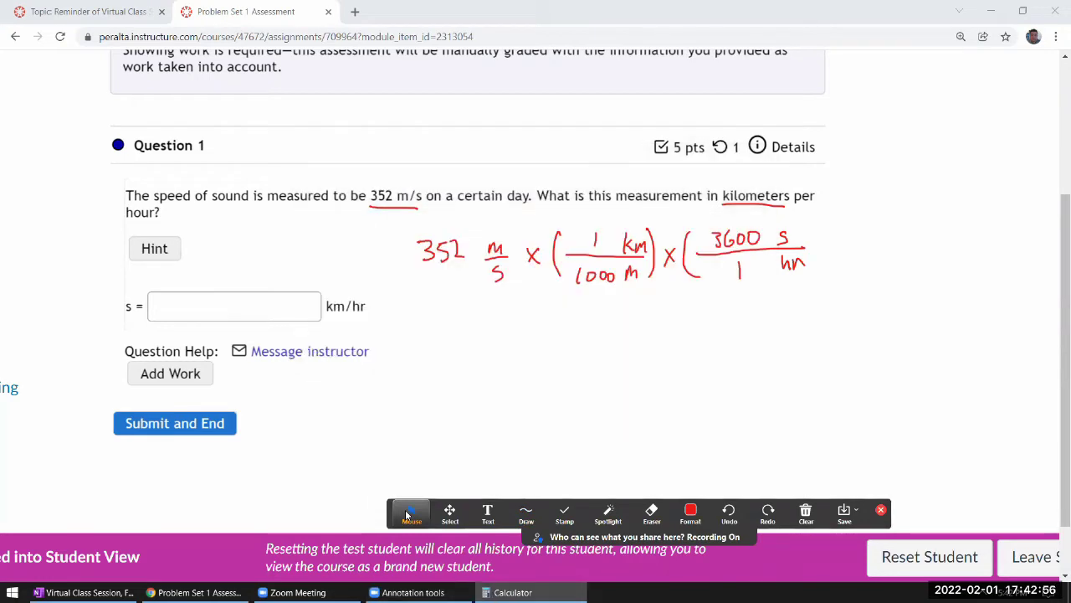
left_click(410, 512)
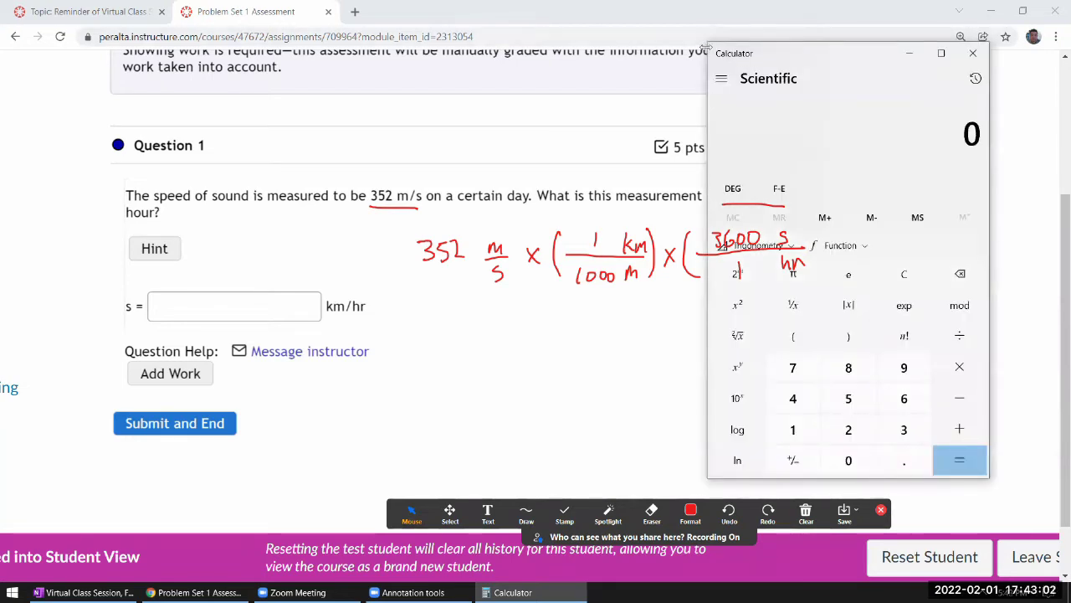
left_click_drag(705, 40, 918, 169)
Step: Calculate 352 ÷ 1000 × 3600
type("352")
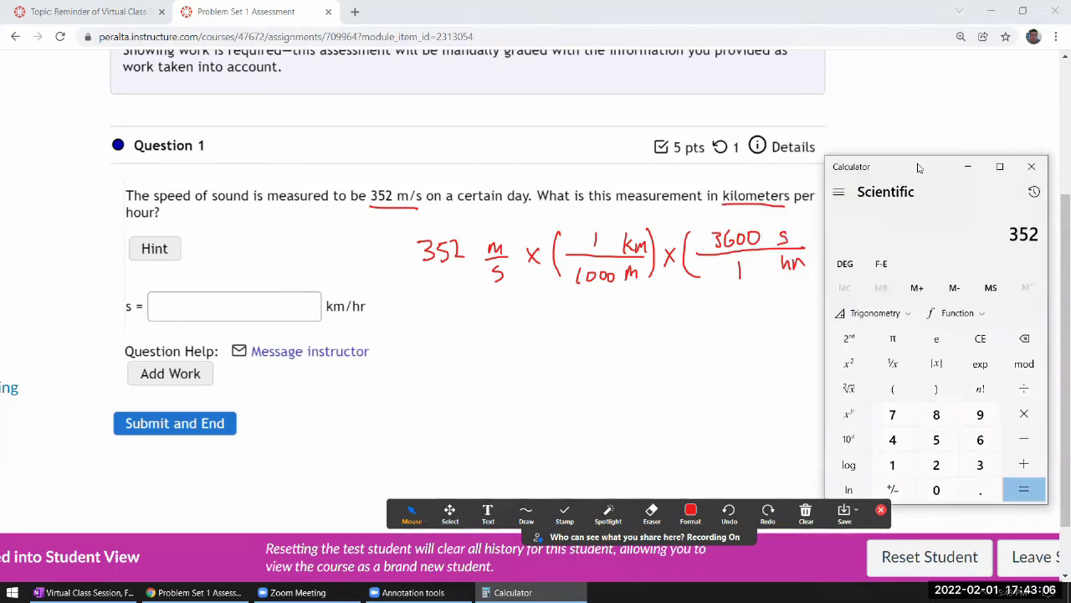
type("/1000*30")
key("BackSpace")
type("600")
key("Return")
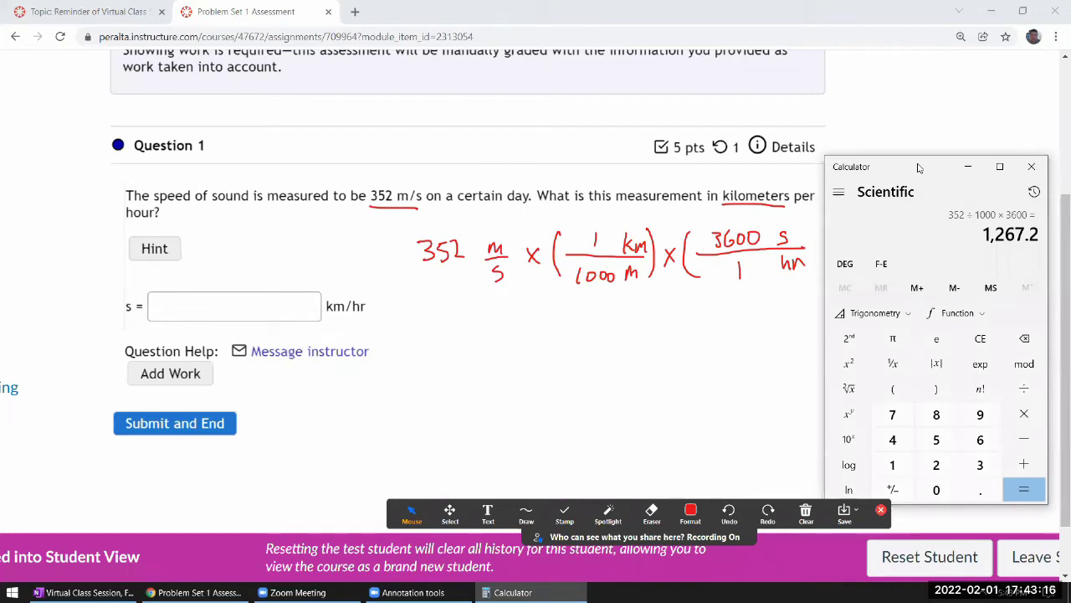
Step: Return to the assessment, answer Question 1 with 1267 km/hr, and submit and end the assessment, confirming the submission
left_click(200, 305)
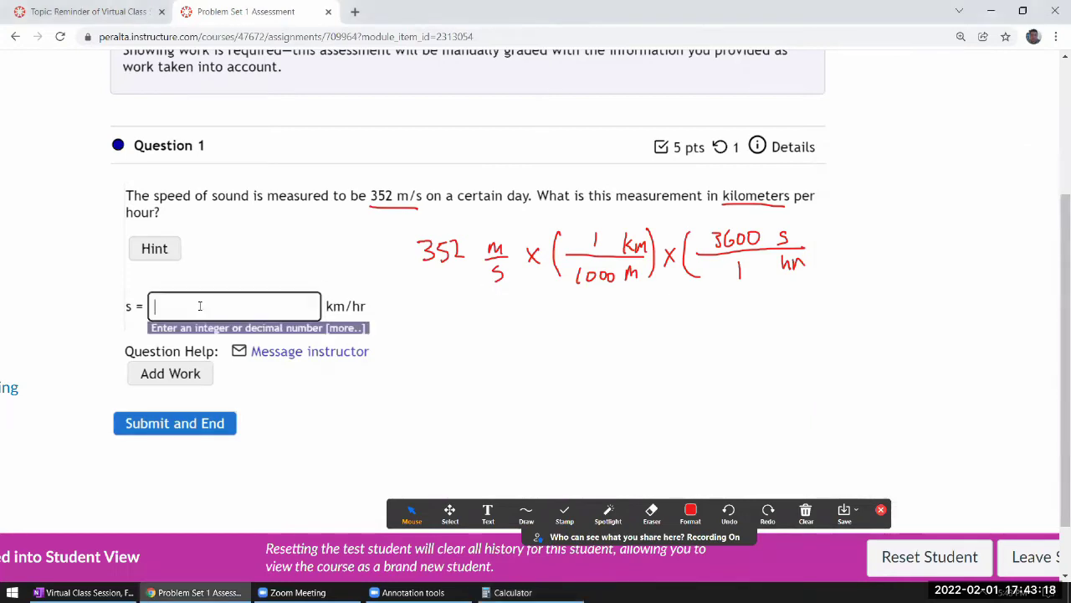
type("1267")
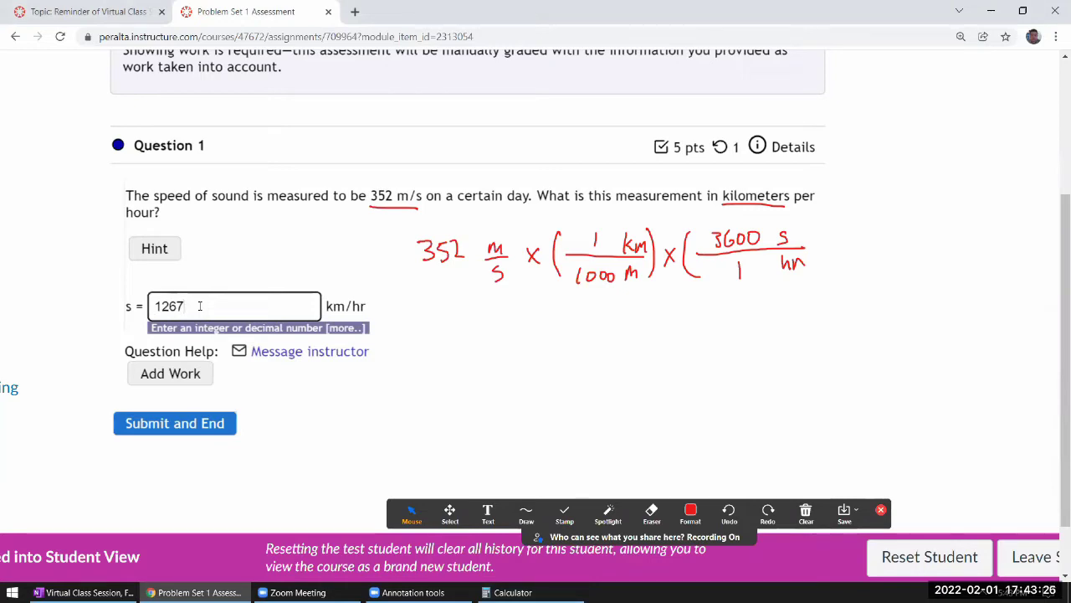
left_click(204, 424)
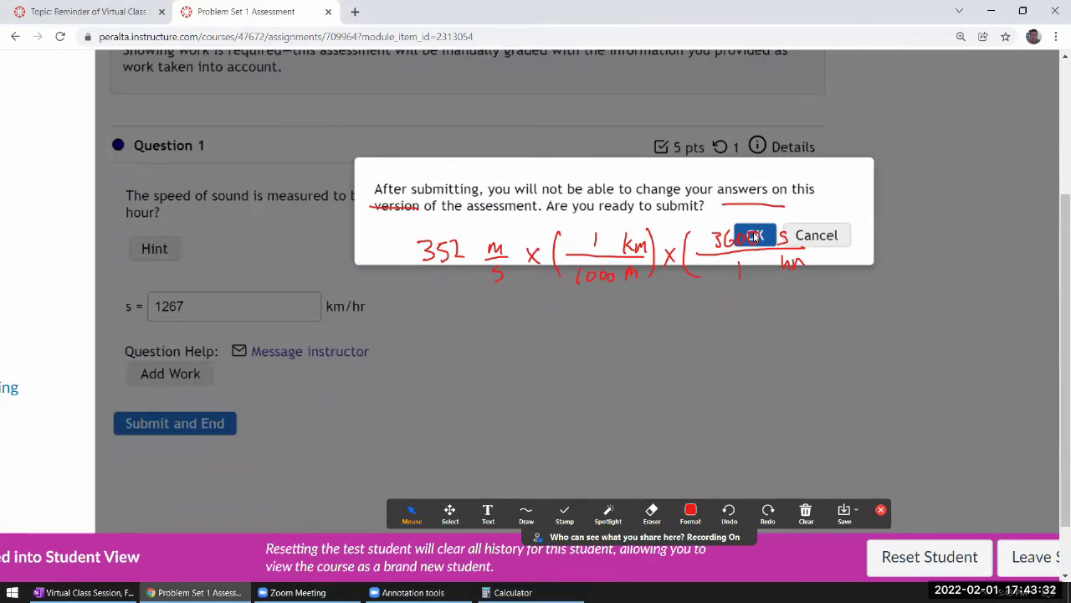
left_click(755, 237)
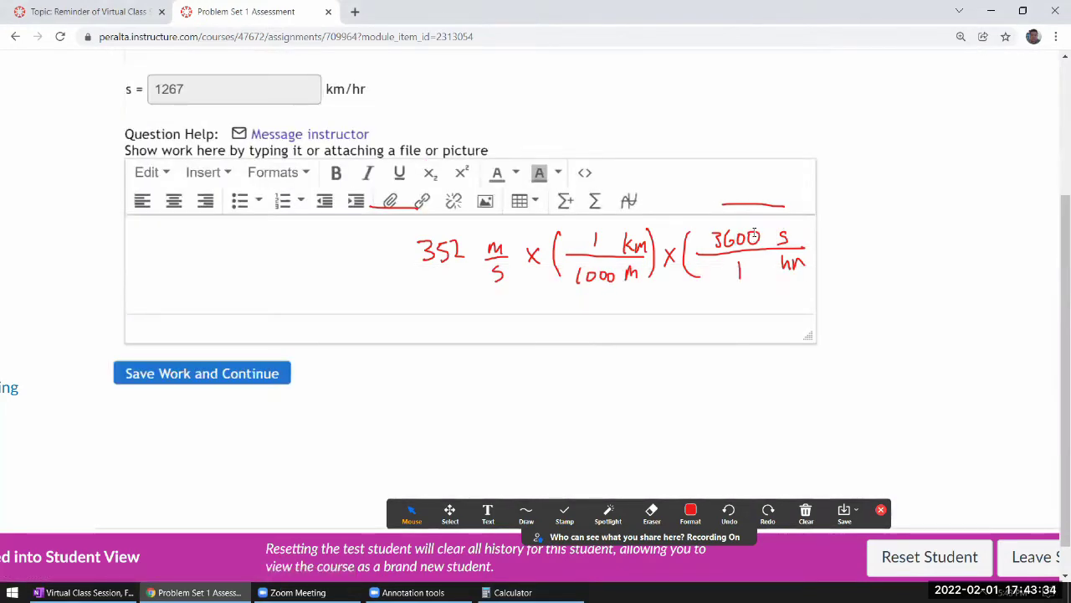
Step: Leave the work entry for Question 1 empty and continue to finish the submission
scroll(667, 229, "up", 2)
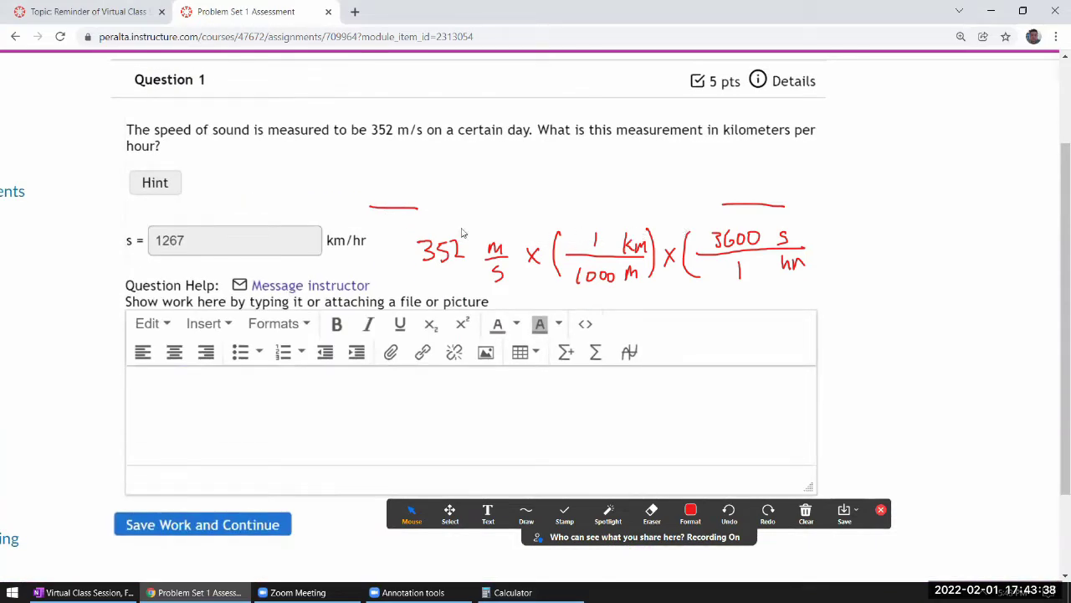
scroll(260, 420, "down", 3)
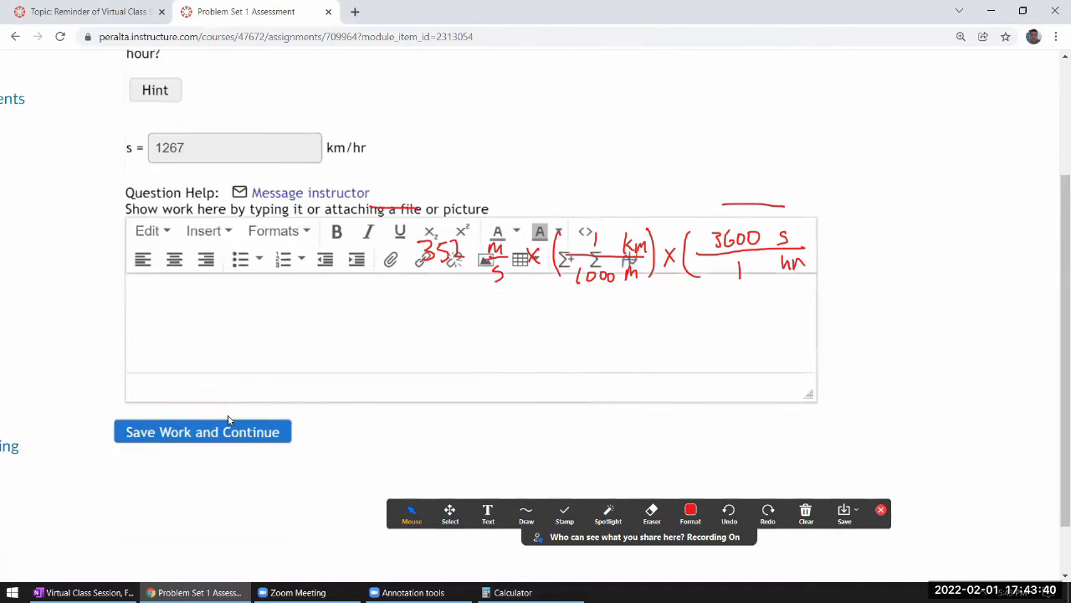
left_click(228, 374)
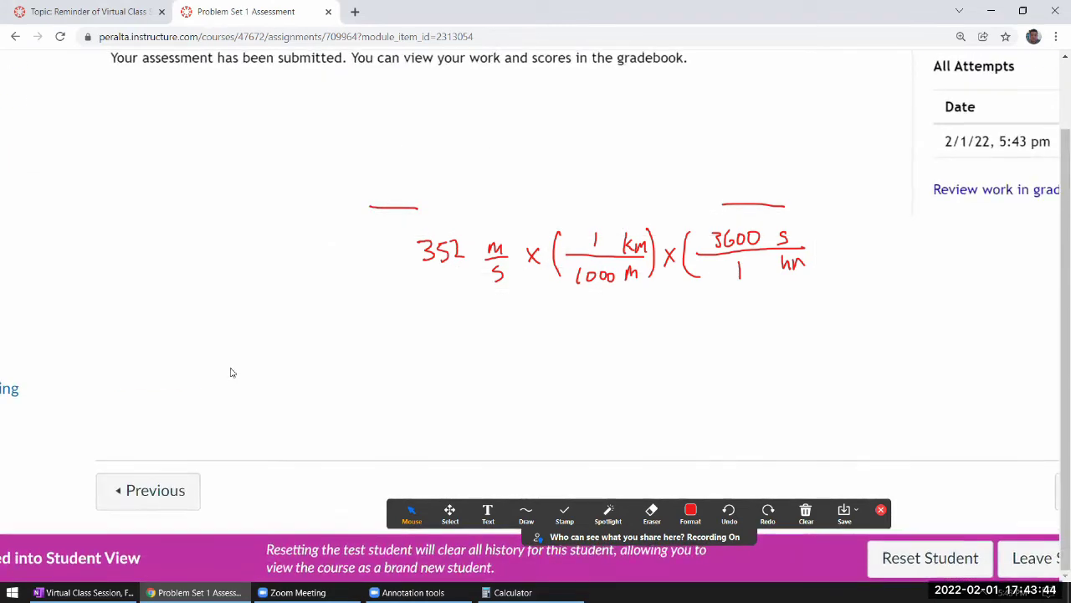
Step: Open the gradebook review of the submitted attempt and examine the score, LatePass use and Question 1 result
scroll(229, 373, "up", 3)
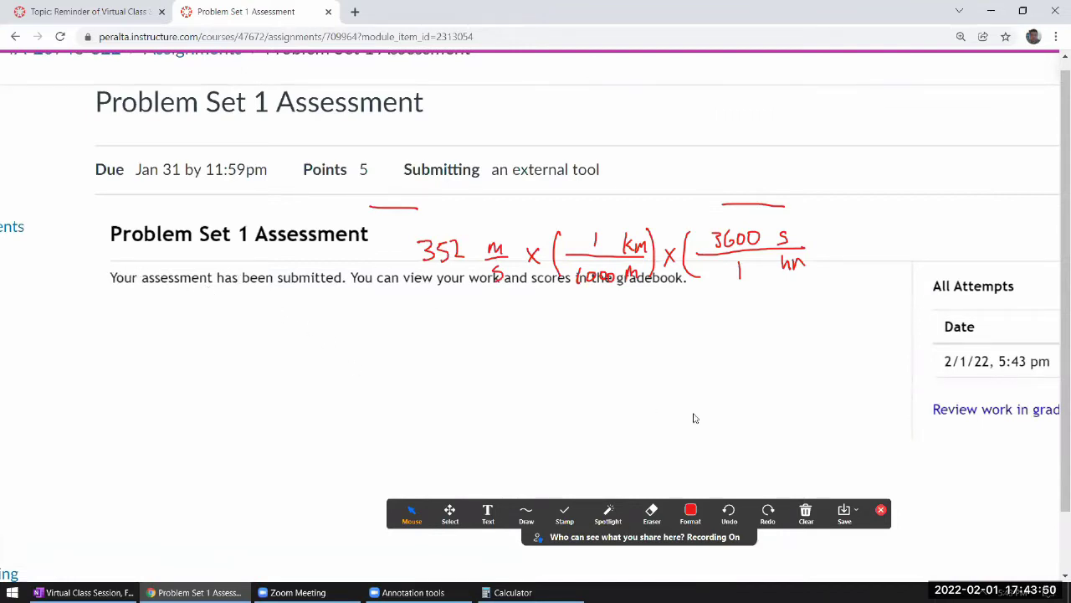
left_click(961, 413)
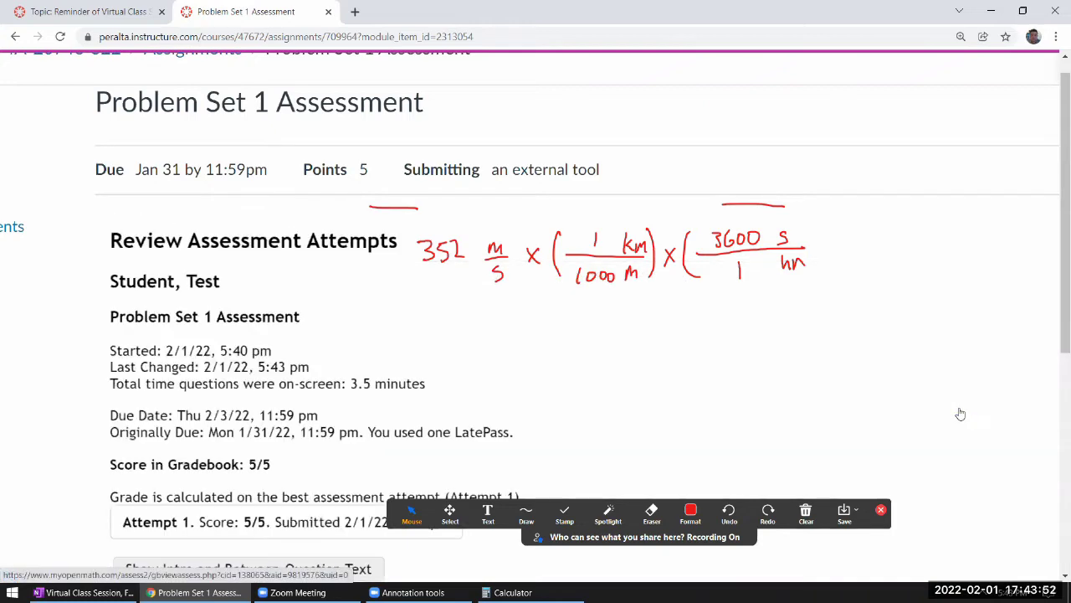
scroll(179, 295, "down", 2)
scroll(174, 286, "down", 3)
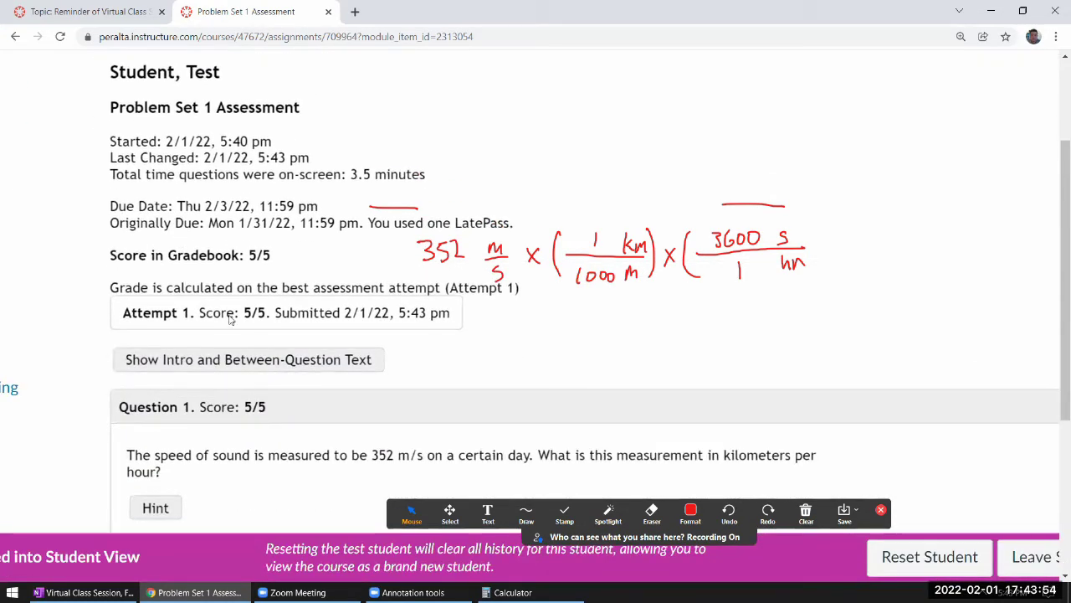
left_click(264, 244)
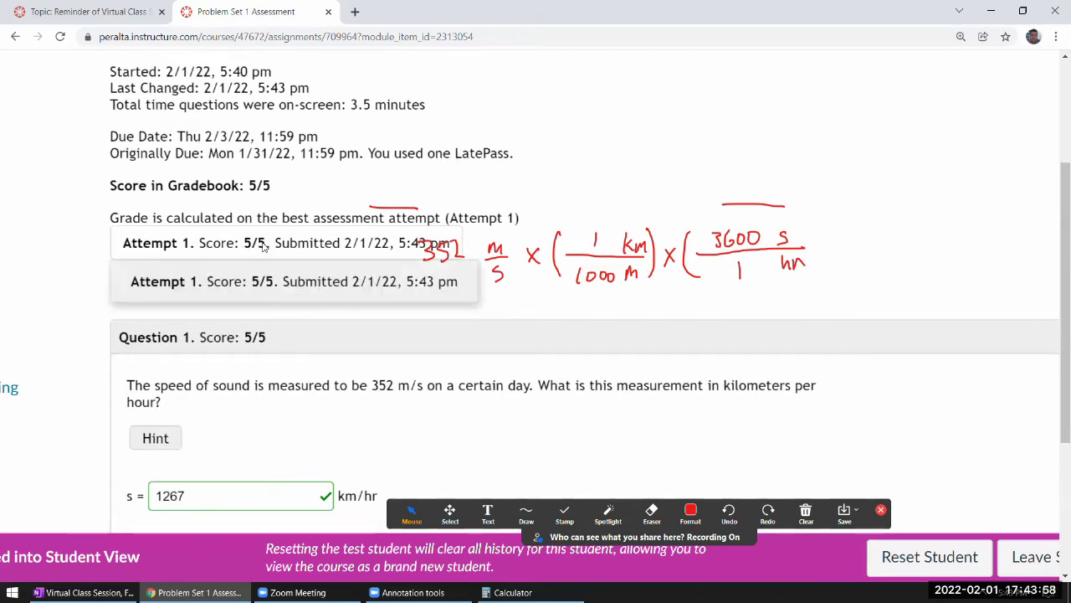
left_click(255, 200)
scroll(255, 200, "down", 2)
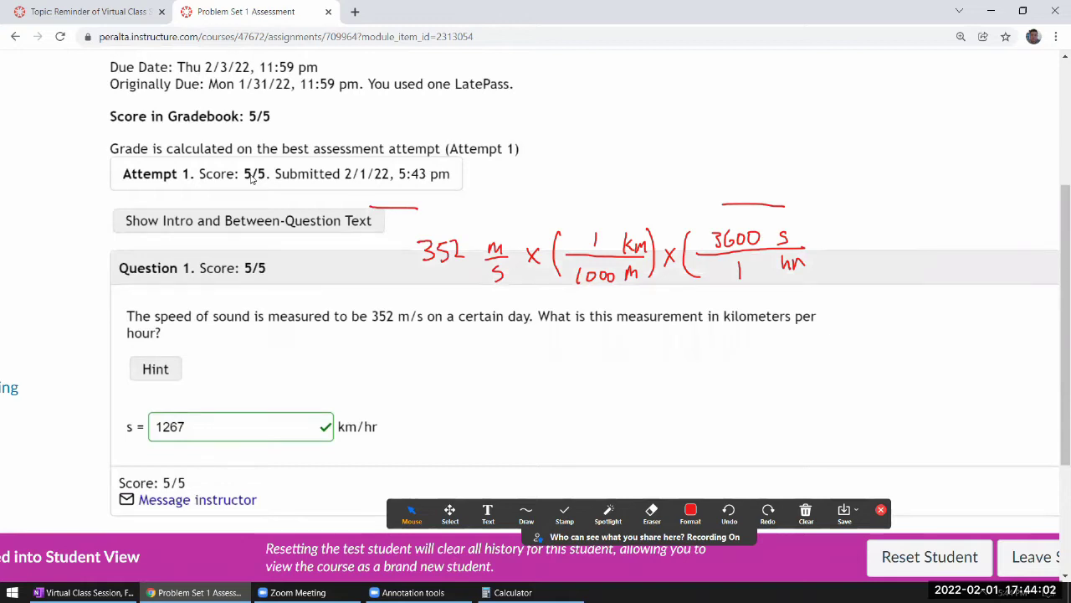
scroll(244, 176, "down", 3)
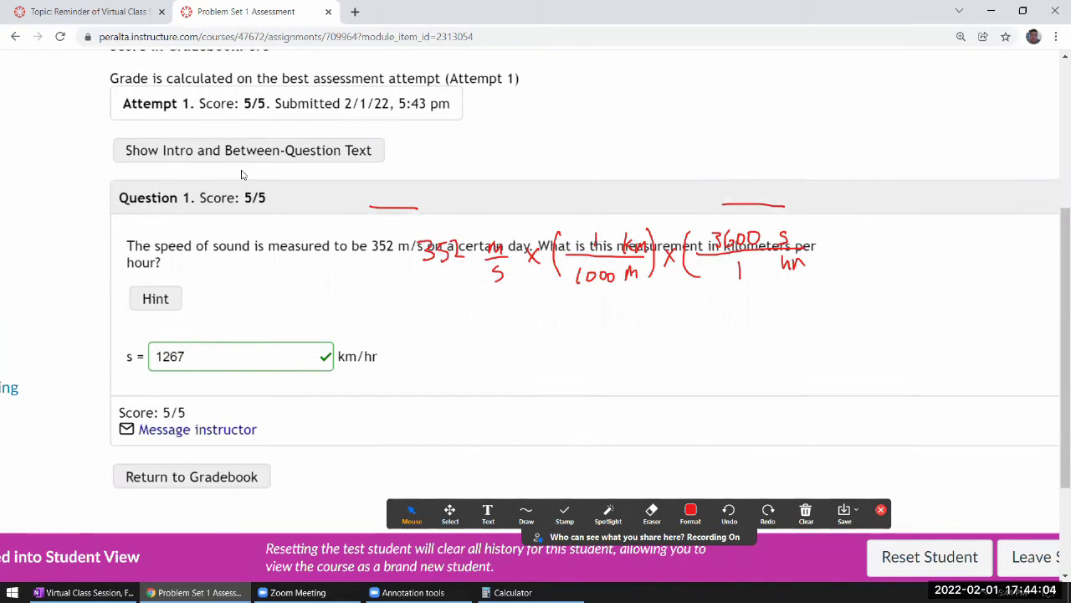
scroll(243, 174, "down", 1)
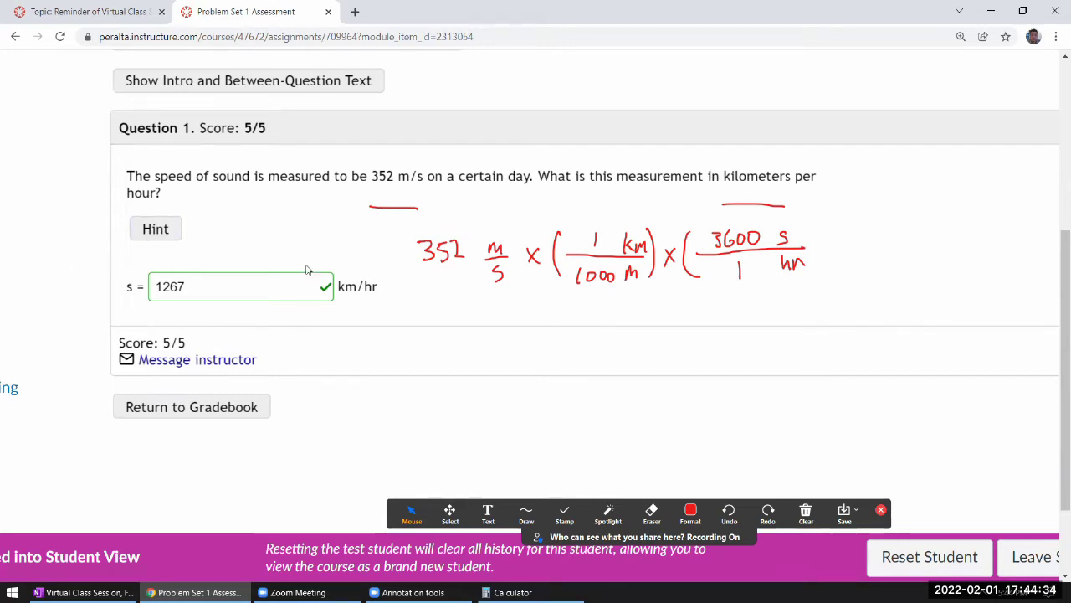
Step: Align Question 1 with the red annotations and capture a rectangular screenshot of the question, handwritten working and answer
scroll(385, 285, "up", 1)
scroll(385, 285, "up", 1)
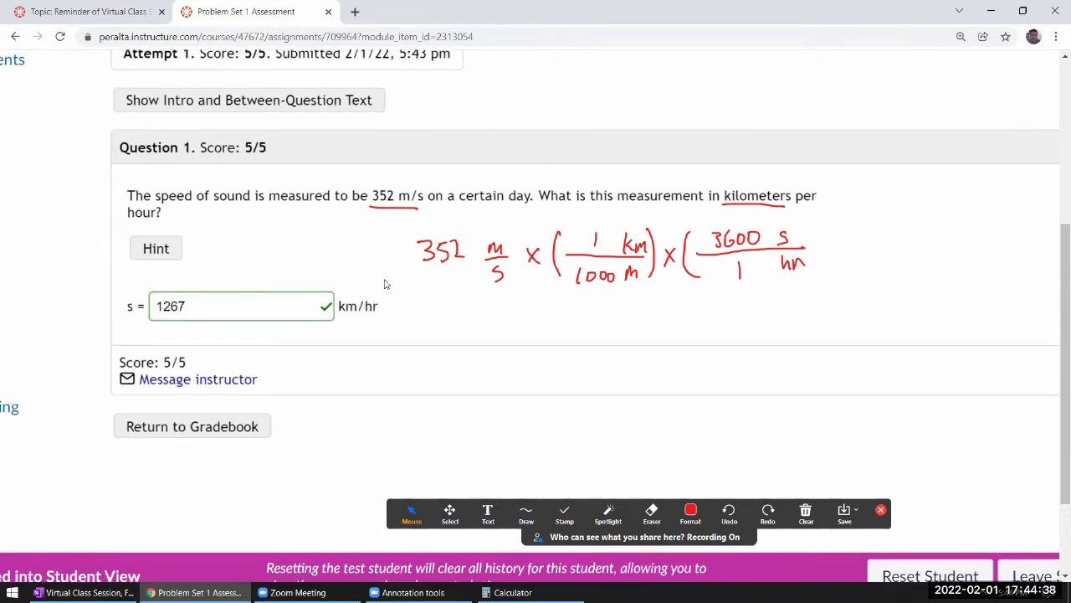
key("super+shift+s")
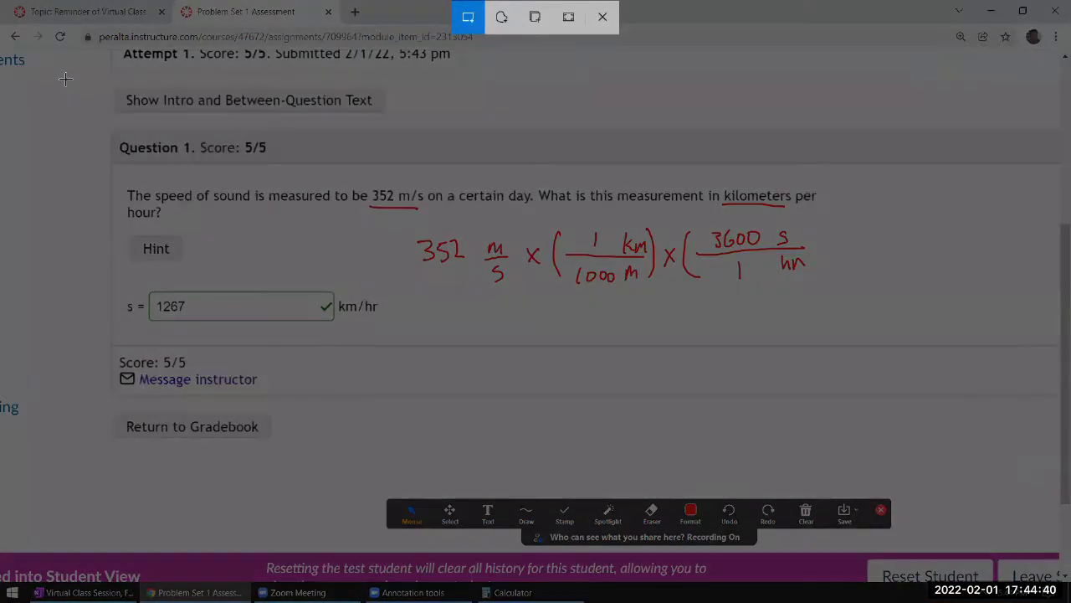
left_click_drag(117, 169, 832, 335)
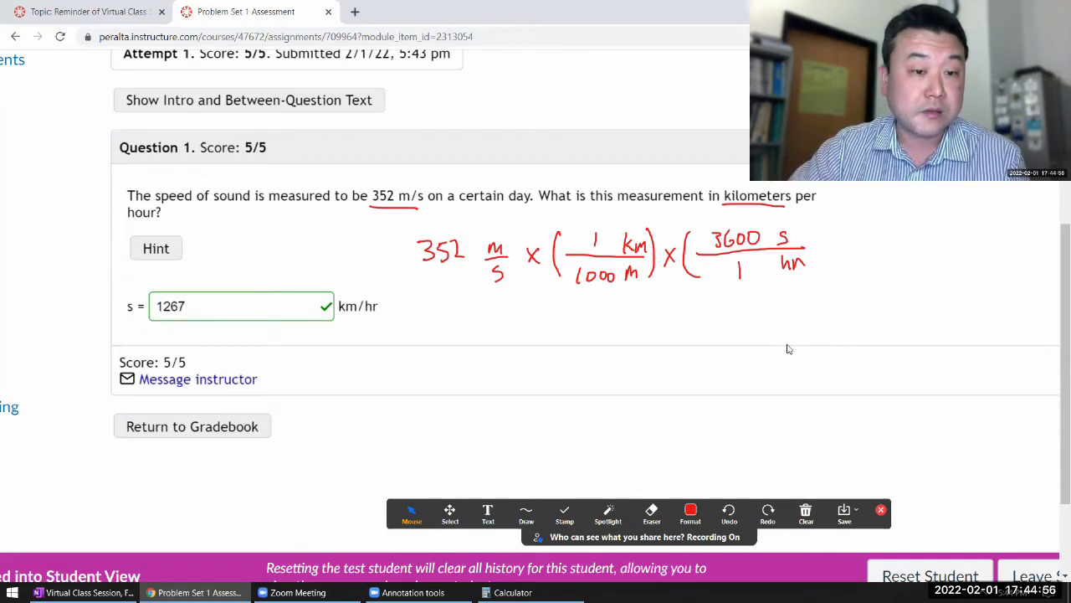
Step: Clear all annotation drawings from the screen
scroll(787, 349, "up", 2)
scroll(787, 349, "down", 2)
left_click(806, 512)
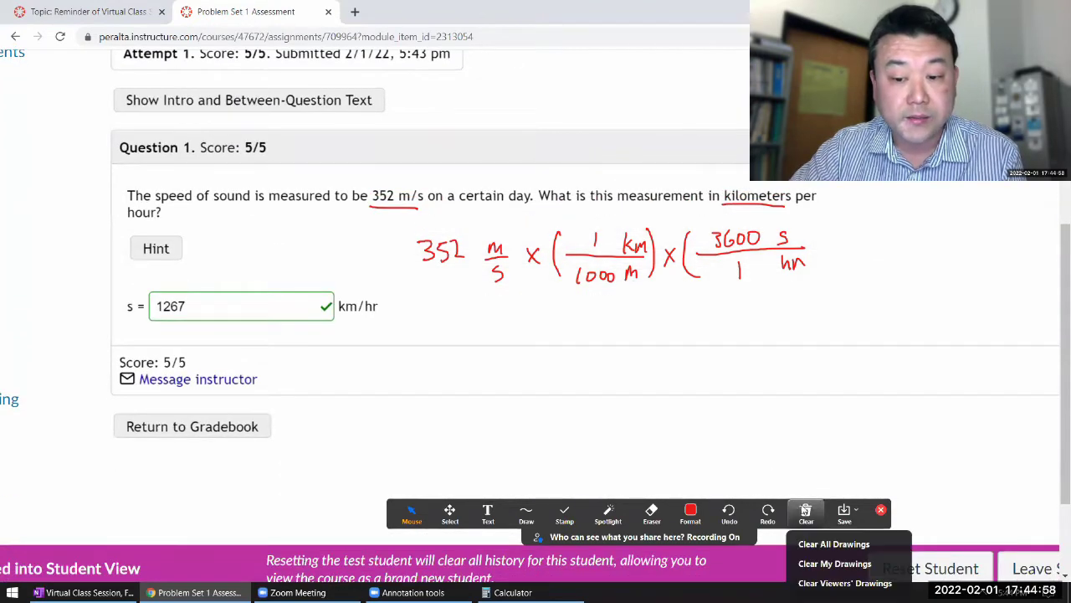
left_click(833, 544)
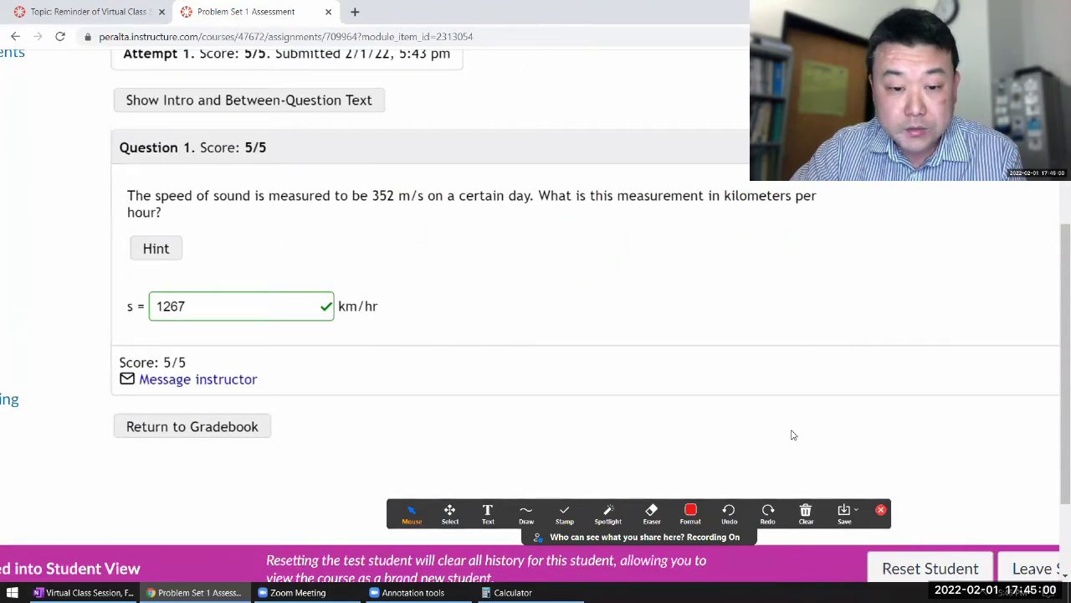
Step: Reset the page zoom to its default and look over the assessment review page
key("ctrl+0")
scroll(793, 435, "up", 3)
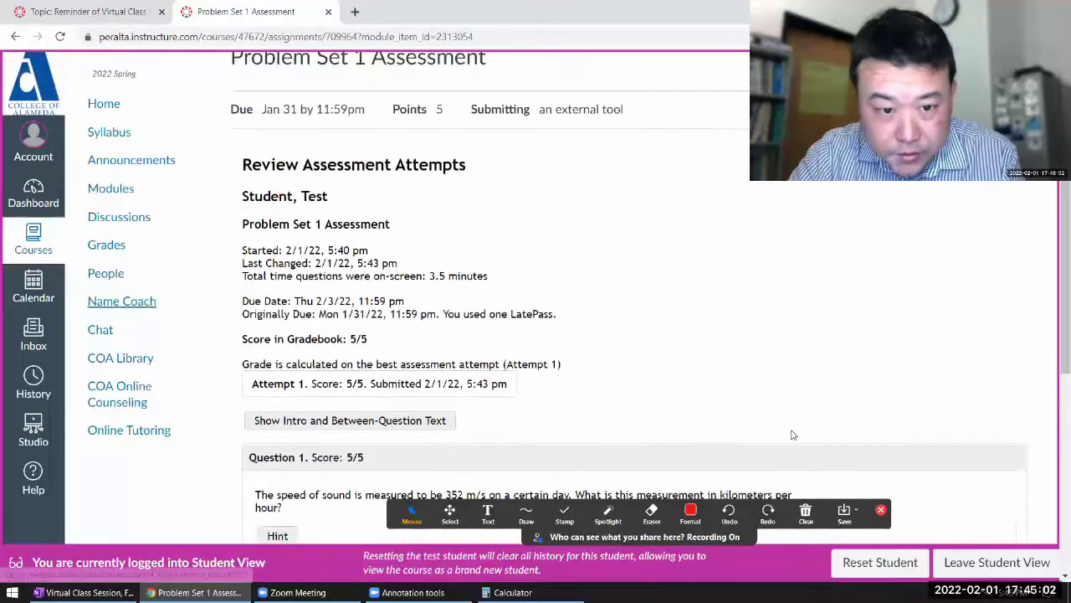
scroll(792, 432, "down", 6)
scroll(792, 433, "up", 6)
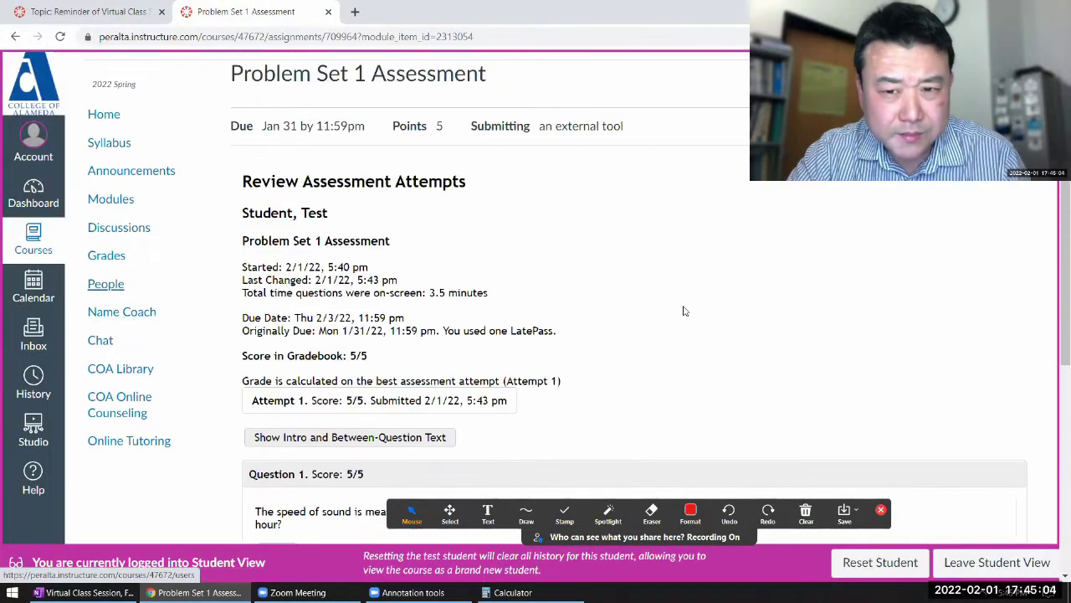
Step: Paste the captured image of the question and handwritten working into Question 1's Add Work area, enlarge the editor, and save the work
key("Return")
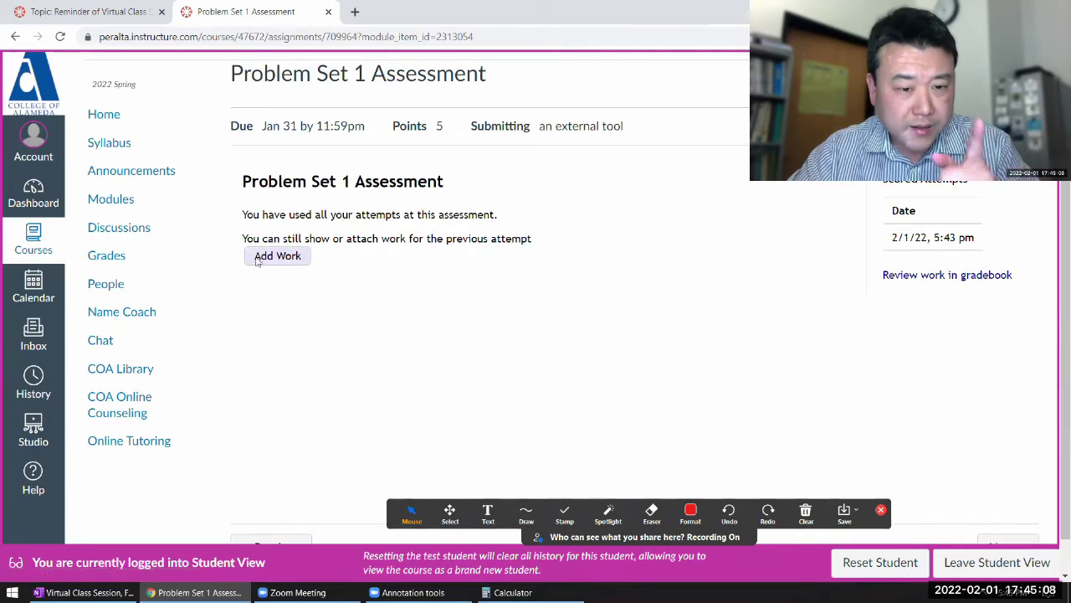
left_click(257, 259)
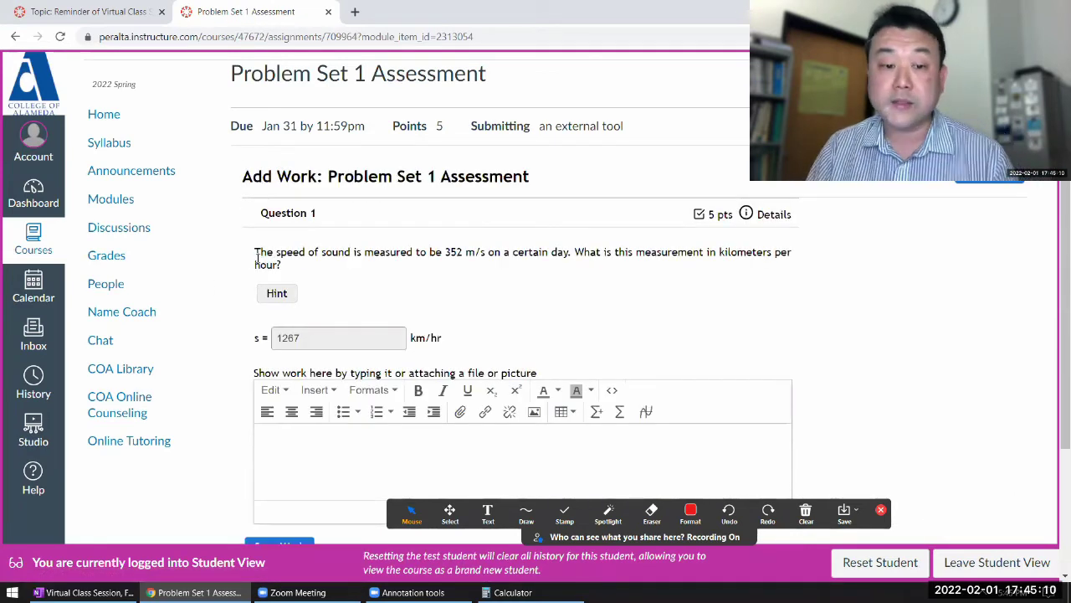
scroll(372, 299, "down", 1)
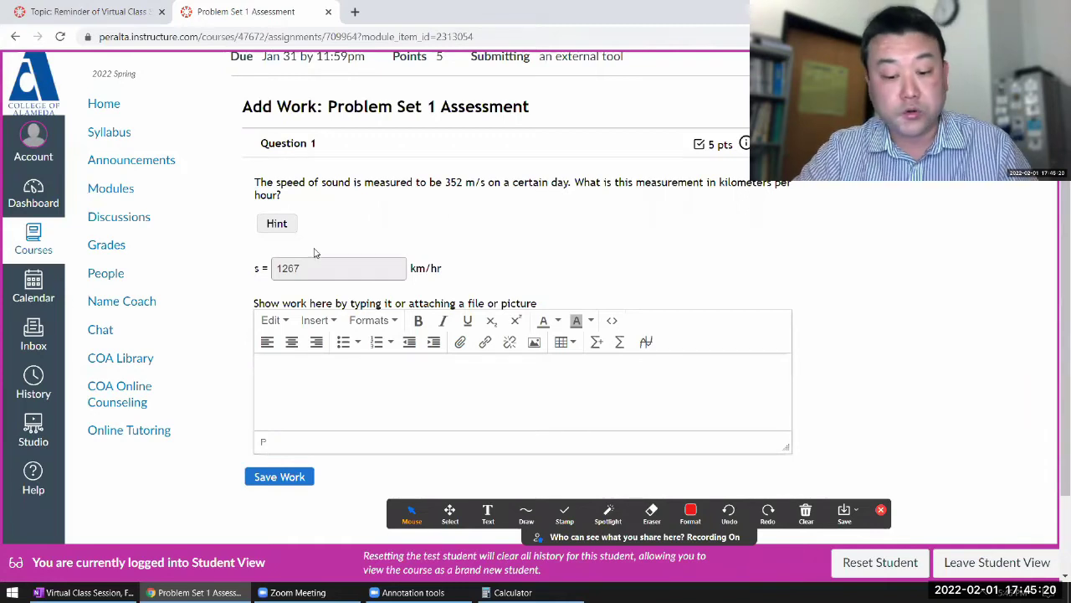
key("ctrl+v")
scroll(837, 338, "down", 2)
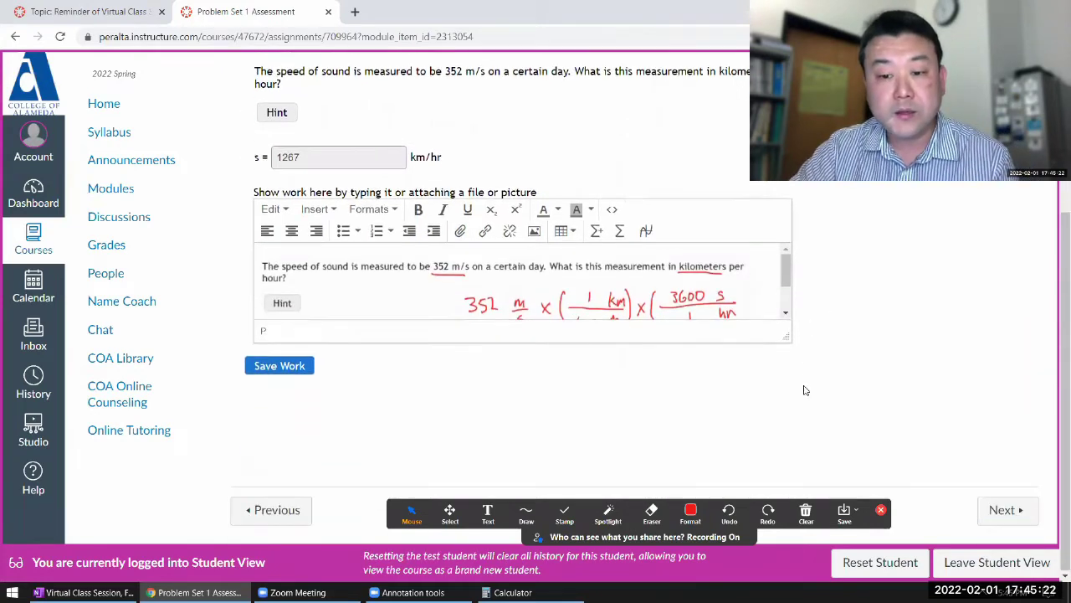
left_click_drag(785, 336, 819, 393)
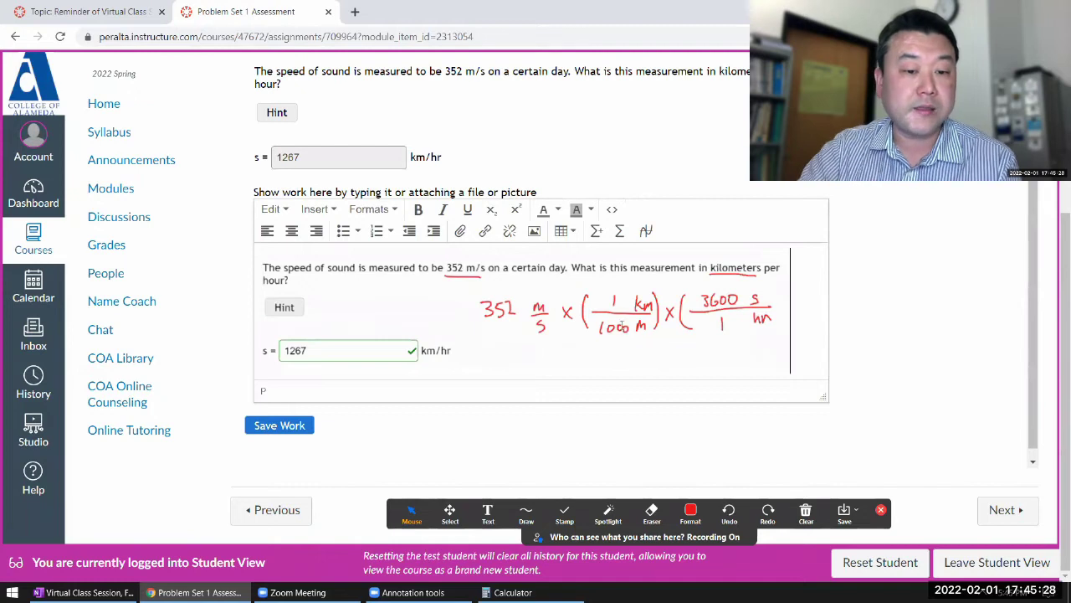
left_click(255, 425)
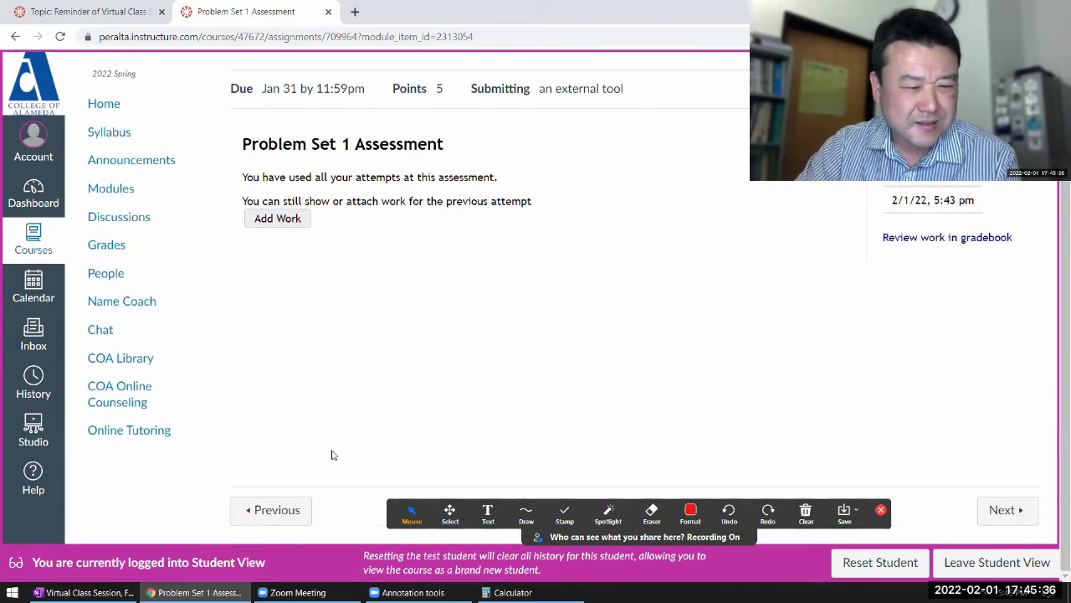
Step: Go back to the Note on Problem Set Assessments page, read its grading explanation, and close the annotation toolbar
left_click(276, 510)
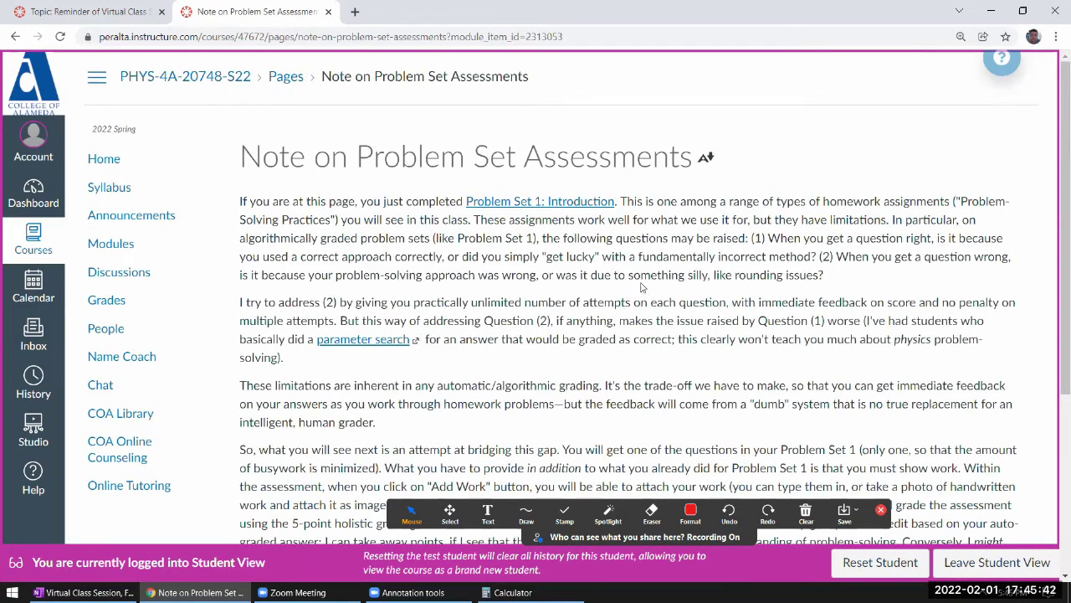
left_click_drag(762, 237, 898, 239)
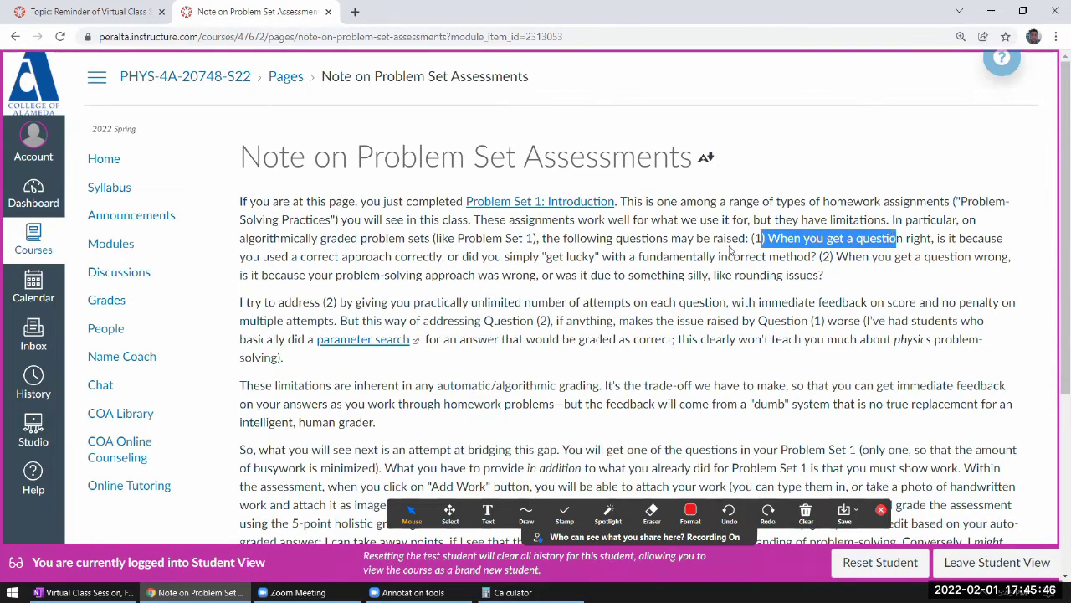
left_click(733, 251)
left_click(879, 508)
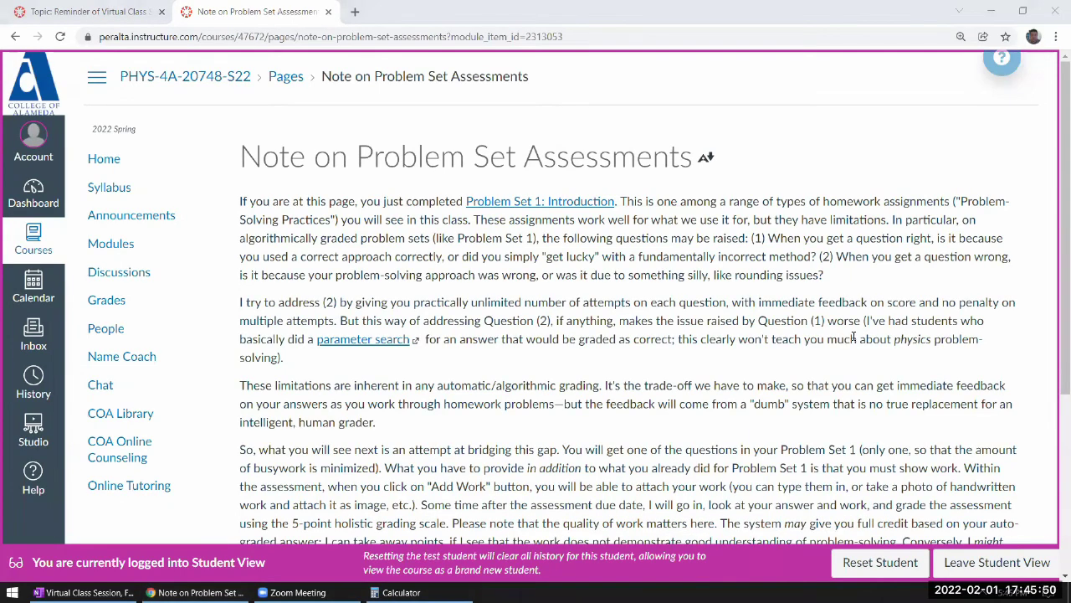
scroll(924, 410, "down", 3)
Step: Return to Problem Set 1 Assessment, open its gradebook review, and examine the Question 1 answer and score
left_click(1001, 502)
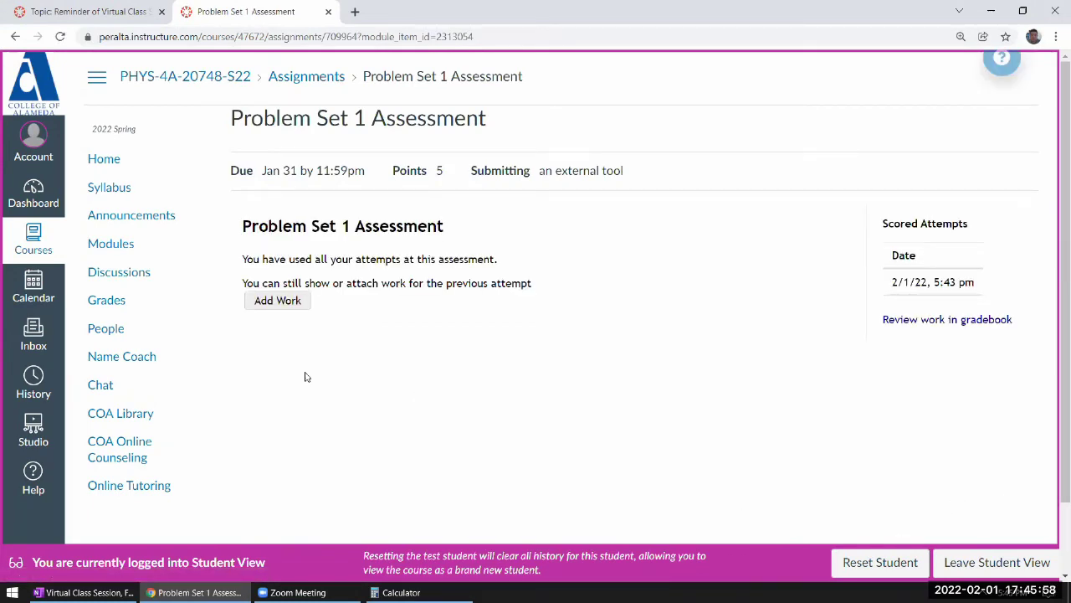
left_click(904, 322)
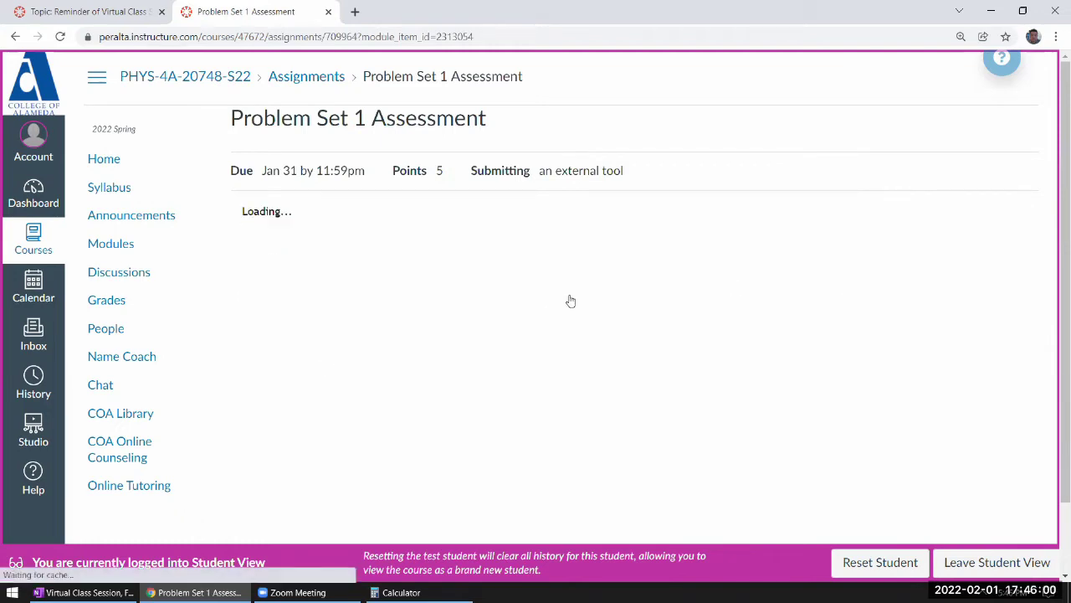
scroll(355, 291, "down", 4)
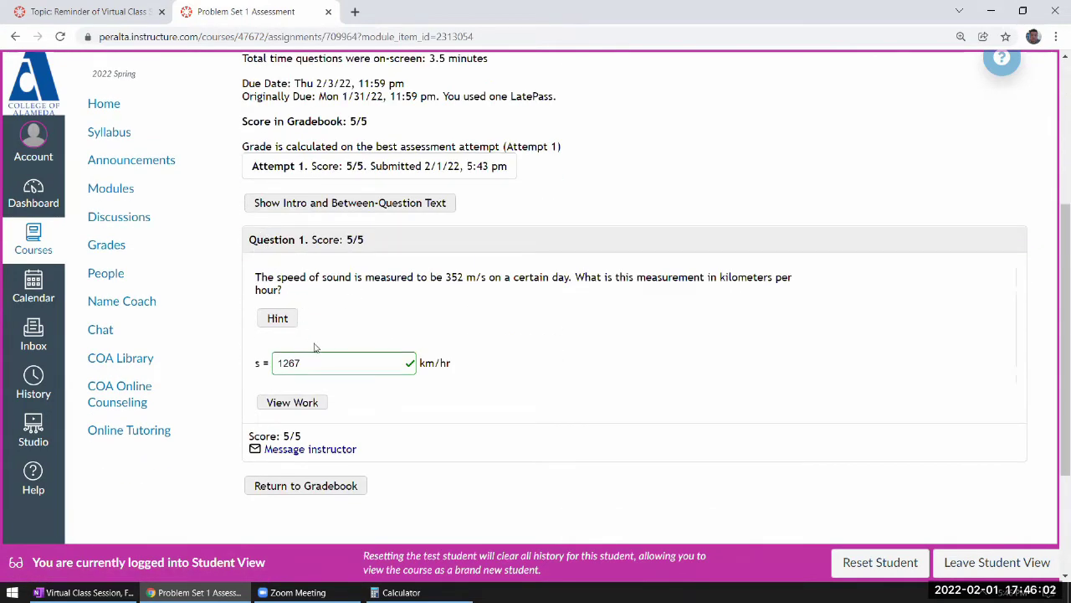
scroll(363, 391, "down", 2)
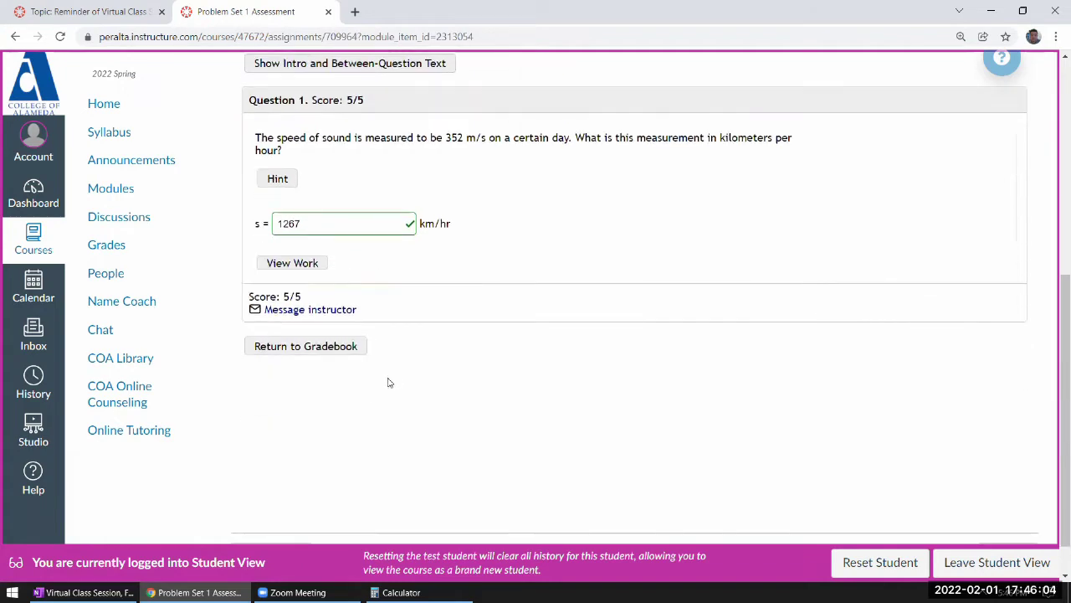
left_click_drag(256, 137, 519, 363)
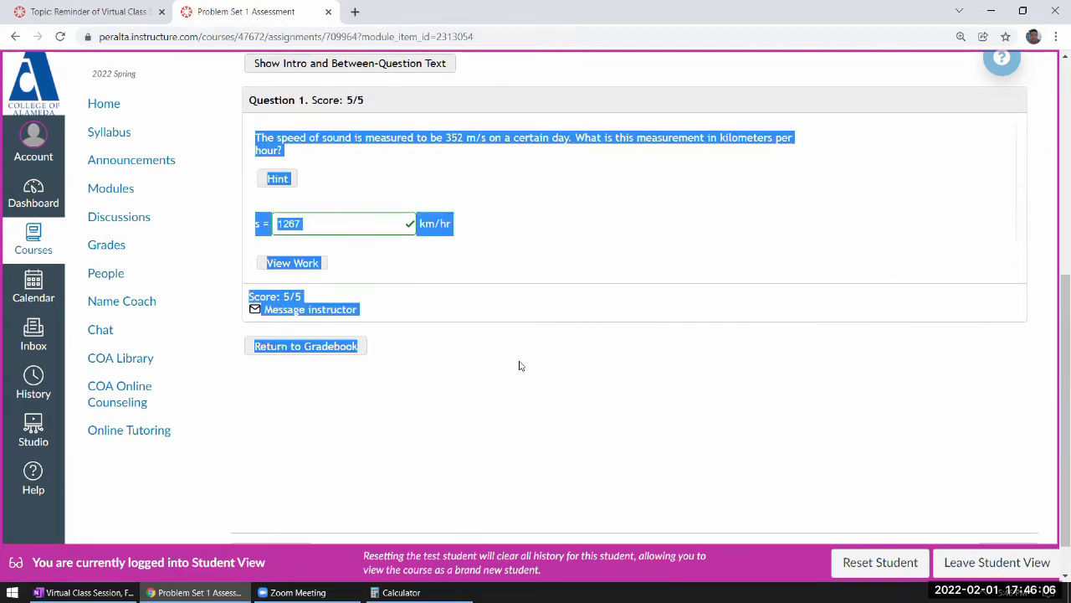
left_click(519, 366)
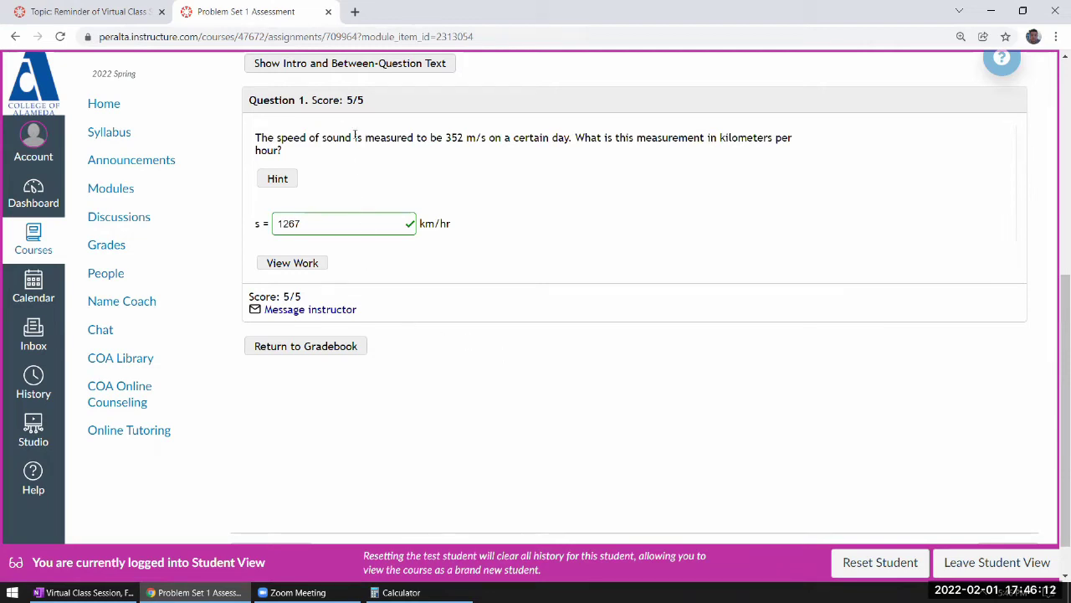
left_click_drag(343, 99, 372, 102)
left_click(390, 131)
scroll(475, 190, "up", 5)
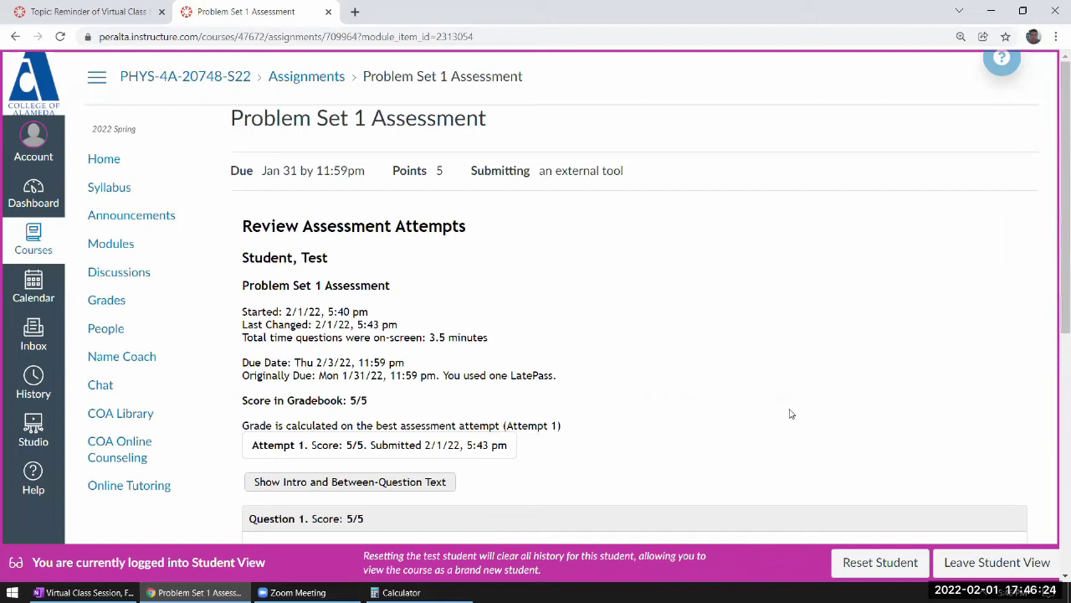
Step: Leave Student View and separate the Problem Set 1 Assessment tab into its own browser window
left_click(969, 564)
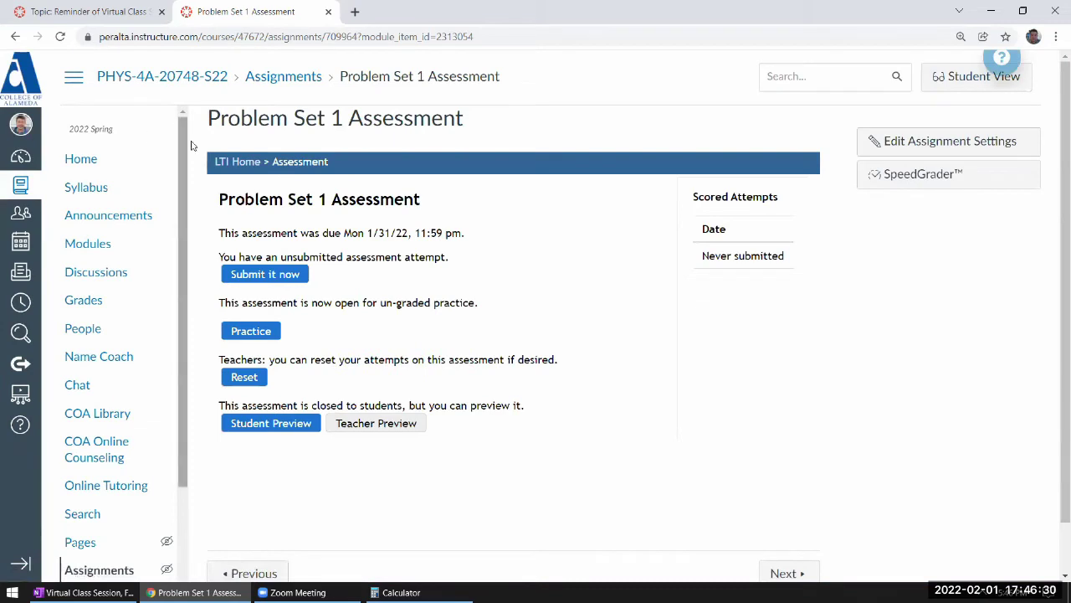
left_click_drag(235, 13, 1063, 50)
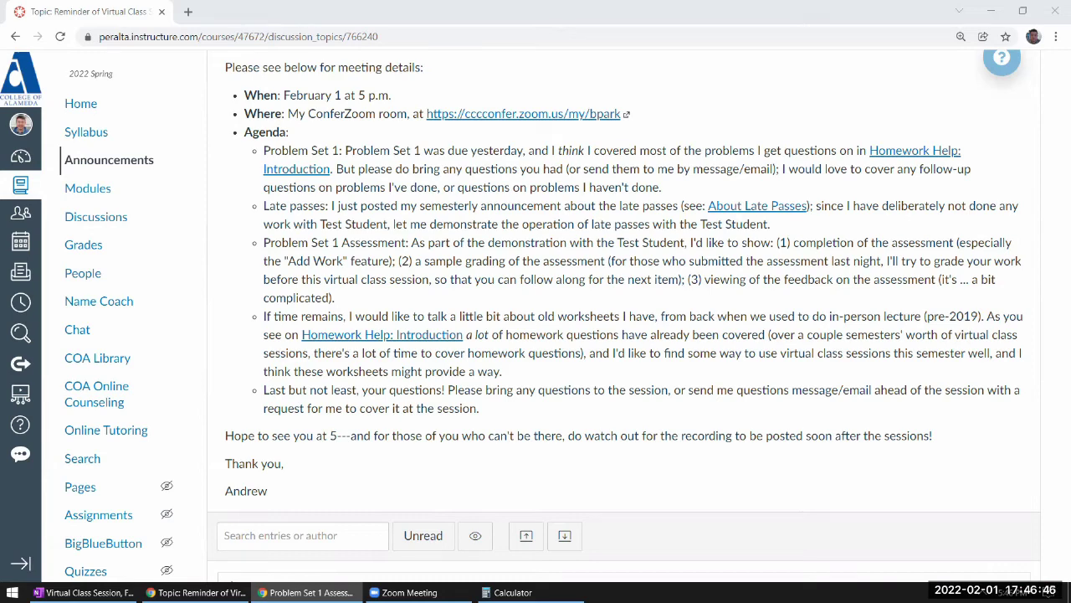
Step: Merge the Problem Set 1 Assessment window back beside the announcement tab and hide the course navigation
left_click(310, 592)
left_click_drag(533, 95, 251, 12)
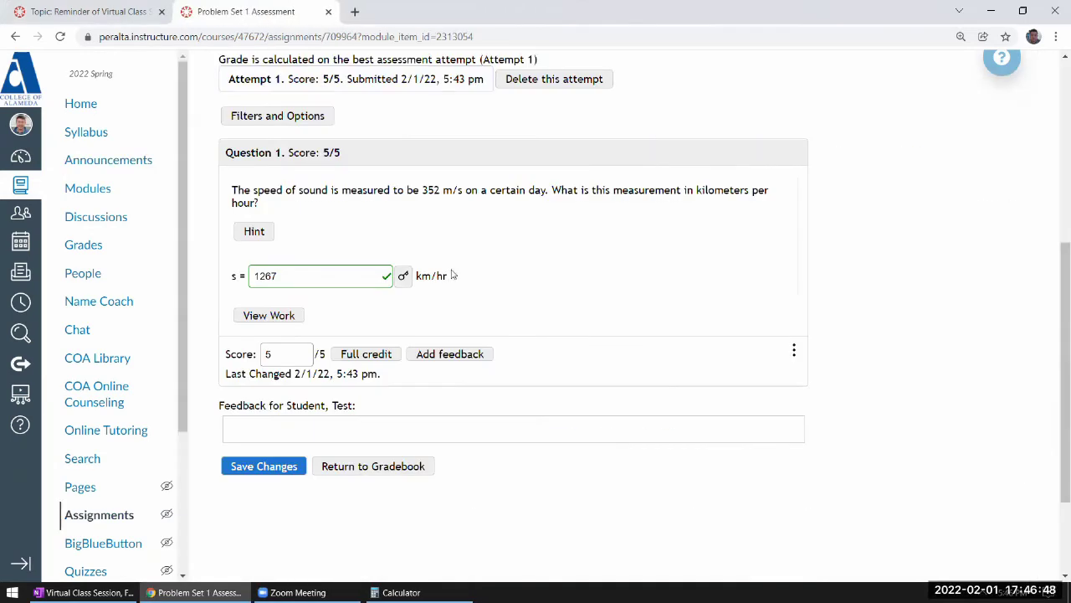
scroll(451, 275, "up", 4)
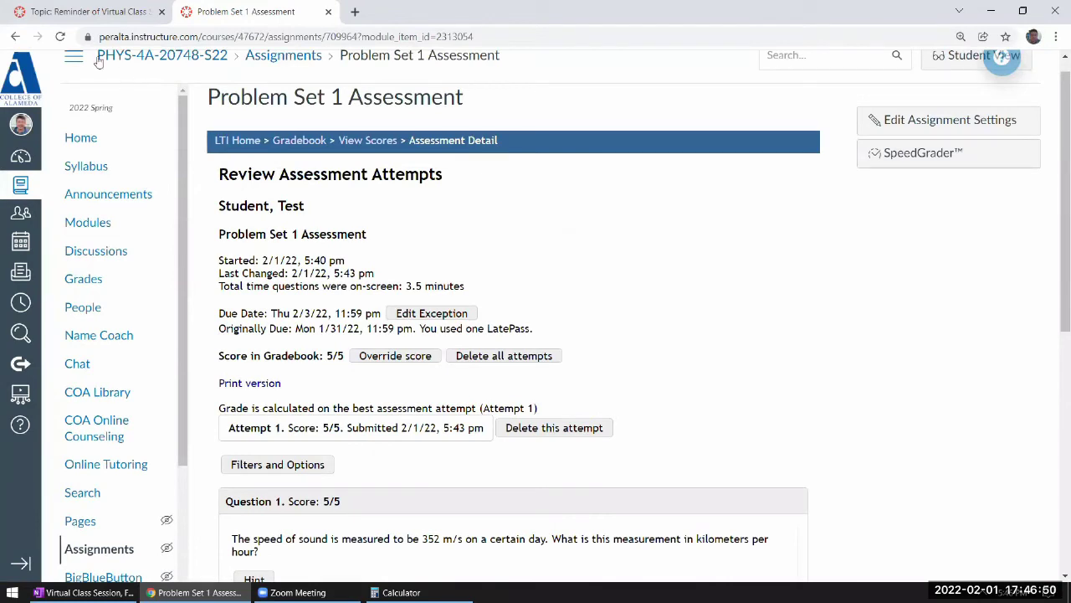
left_click(75, 57)
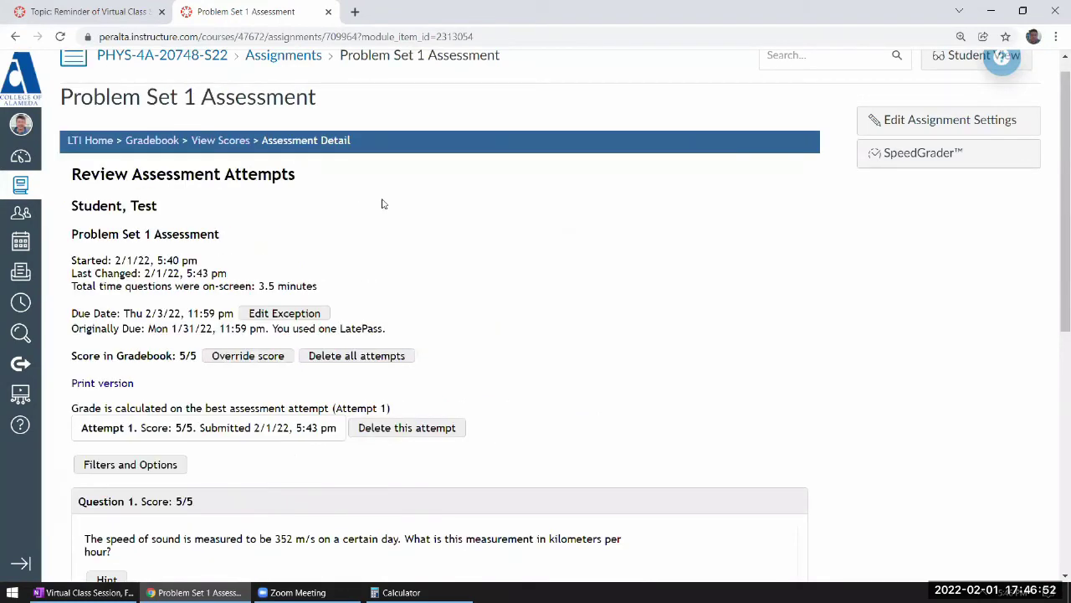
Step: Enlarge the instructor review page and examine the Test Student's attempt details, LatePass use and Question 1 score
scroll(382, 204, "down", 3)
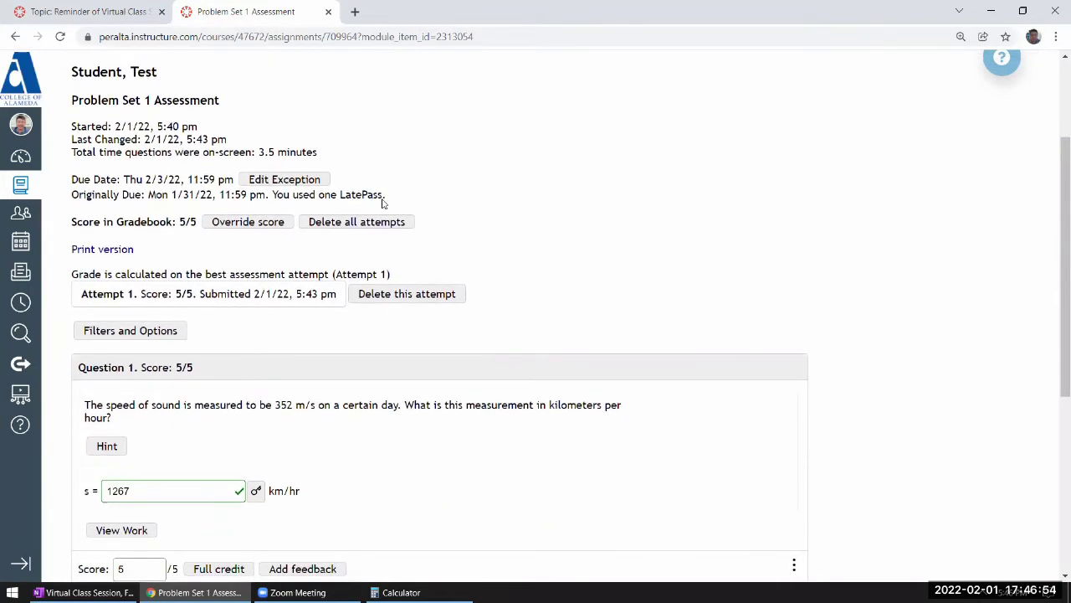
key("ctrl+plus")
key("ctrl+plus")
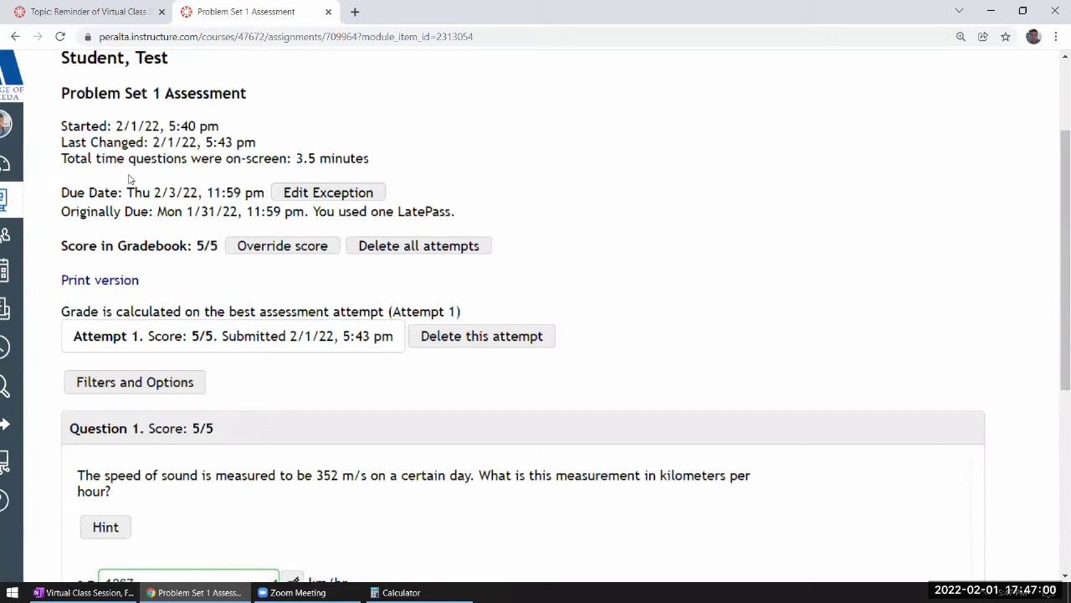
scroll(130, 179, "down", 1)
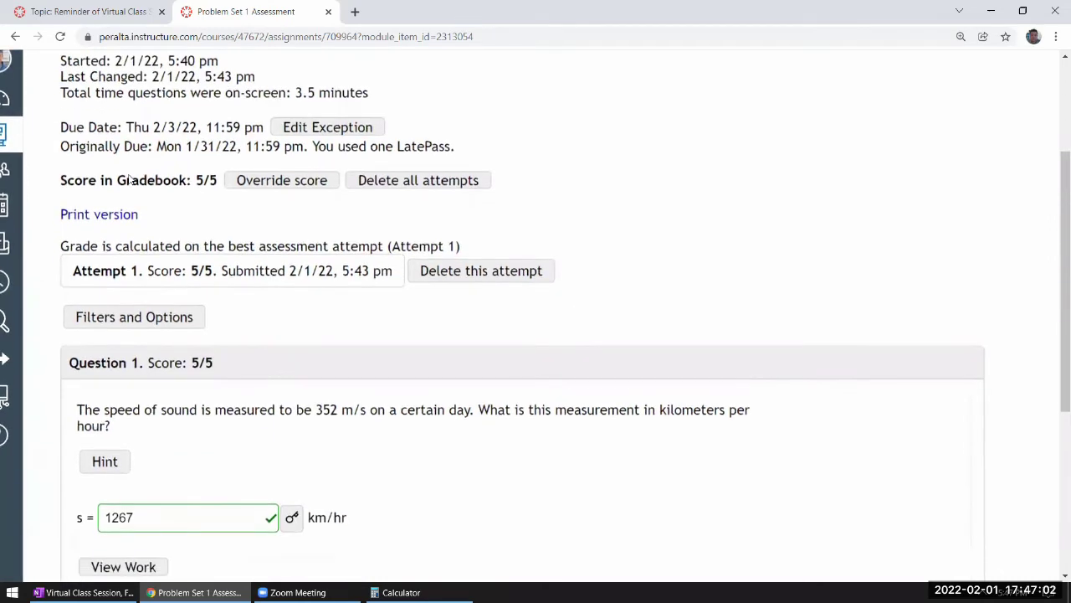
scroll(129, 180, "down", 2)
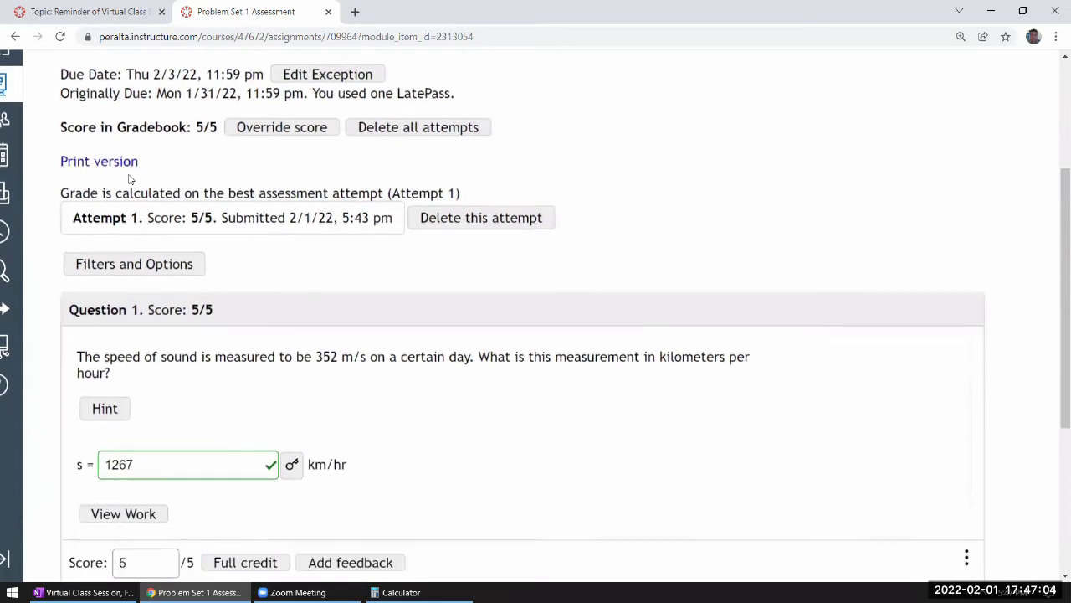
scroll(130, 179, "down", 2)
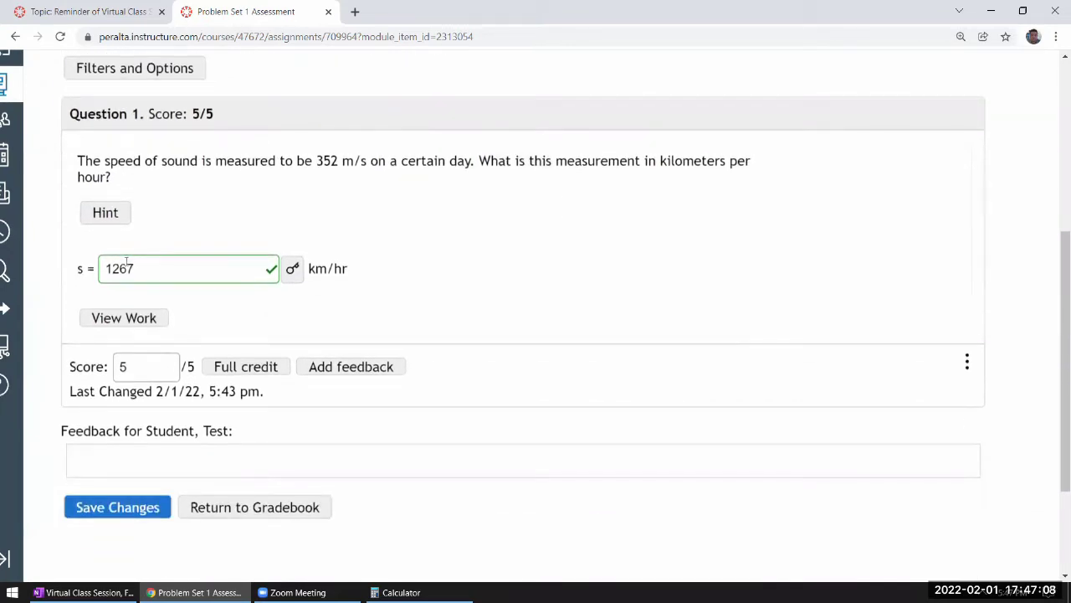
Step: Check the answer key for Question 1 and display the Test Student's attached work
left_click(293, 269)
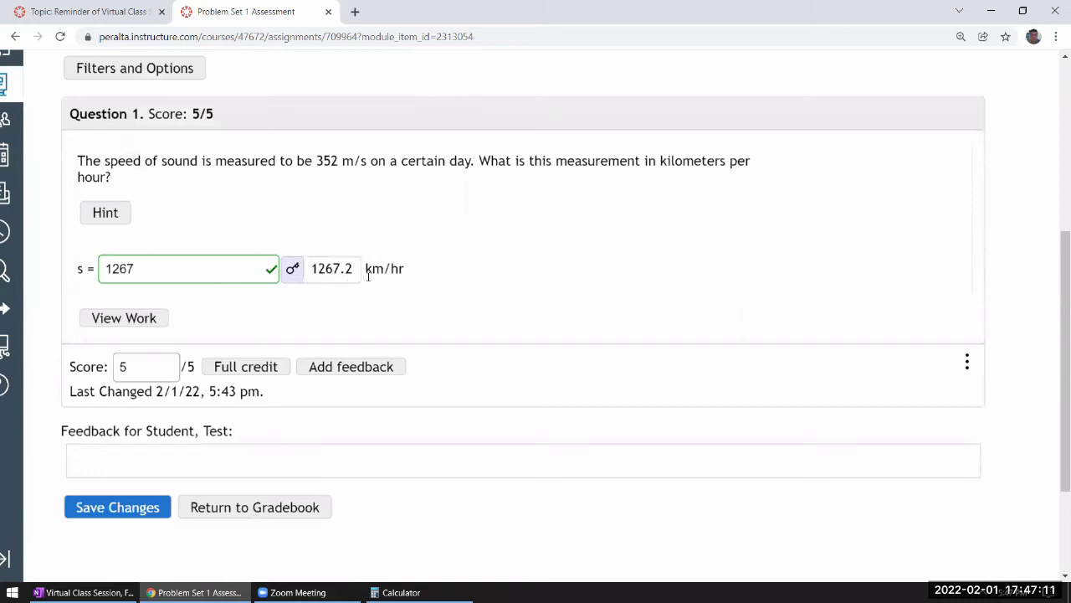
left_click(297, 271)
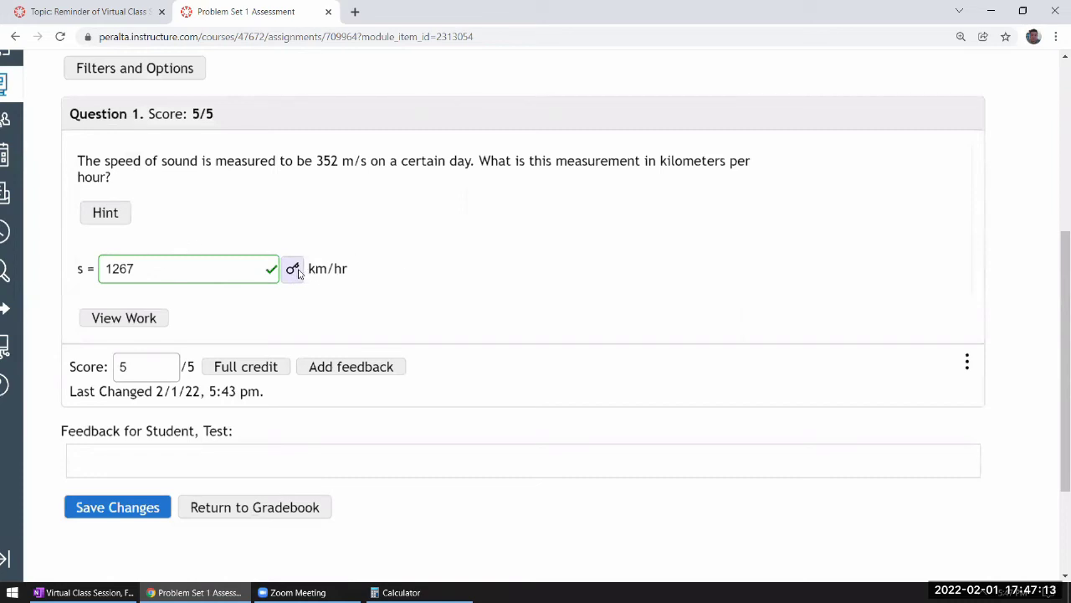
left_click(144, 320)
scroll(297, 328, "down", 1)
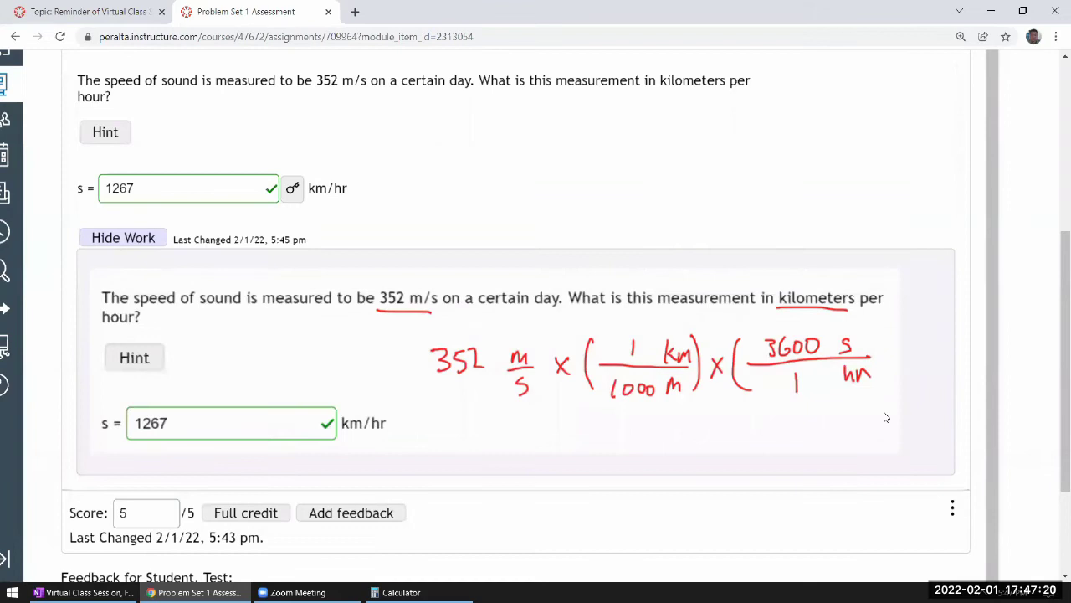
scroll(770, 445, "down", 1)
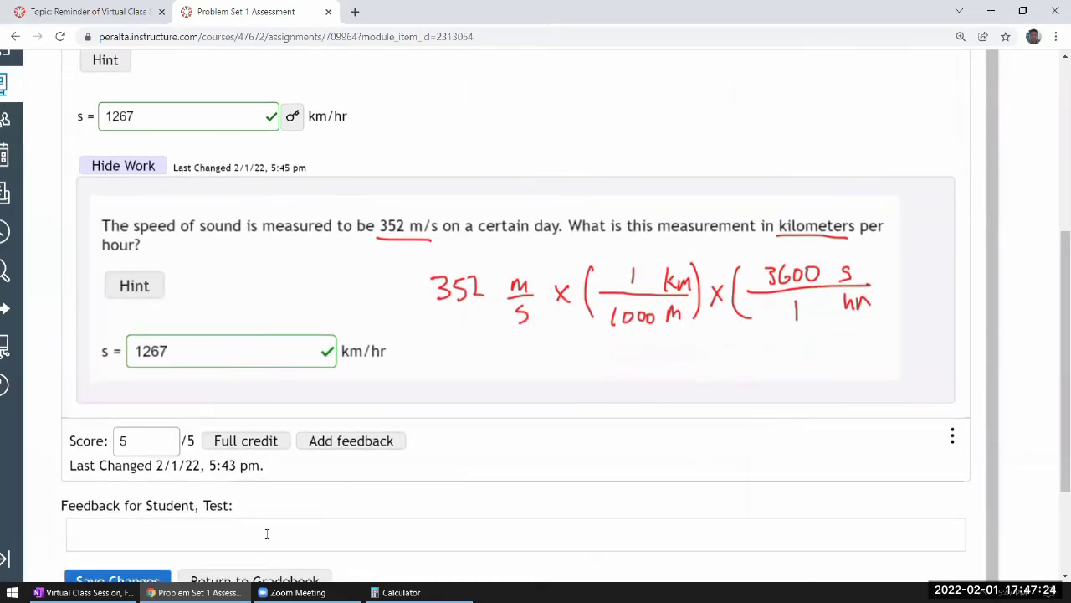
Step: Enter "Looks great, Test!" as the overall feedback for the Test Student
left_click(267, 534)
type("Looks great, Test")
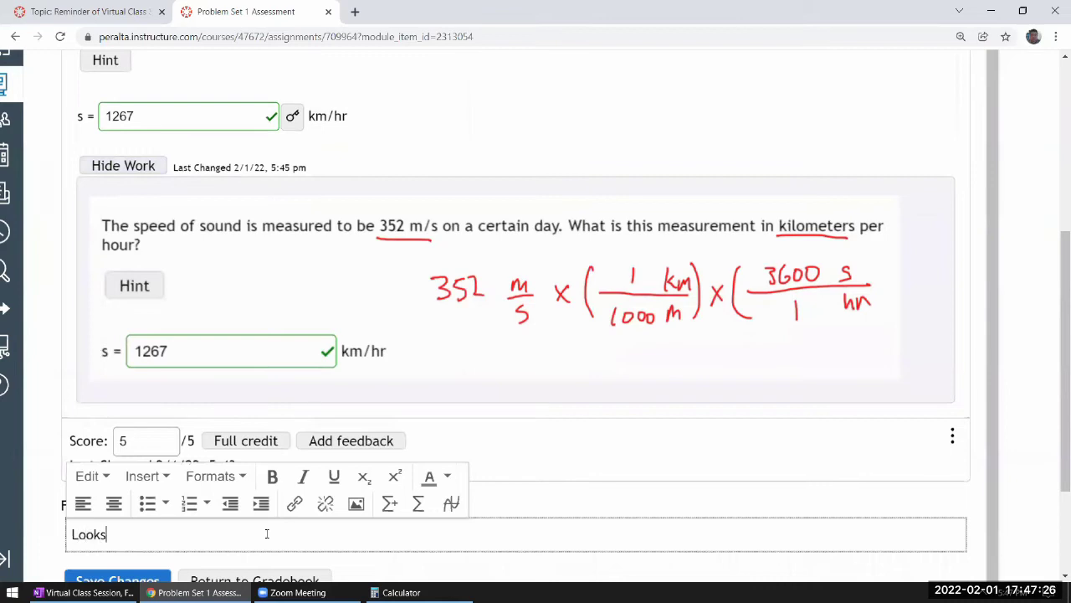
type("!")
left_click(498, 428)
scroll(497, 430, "down", 2)
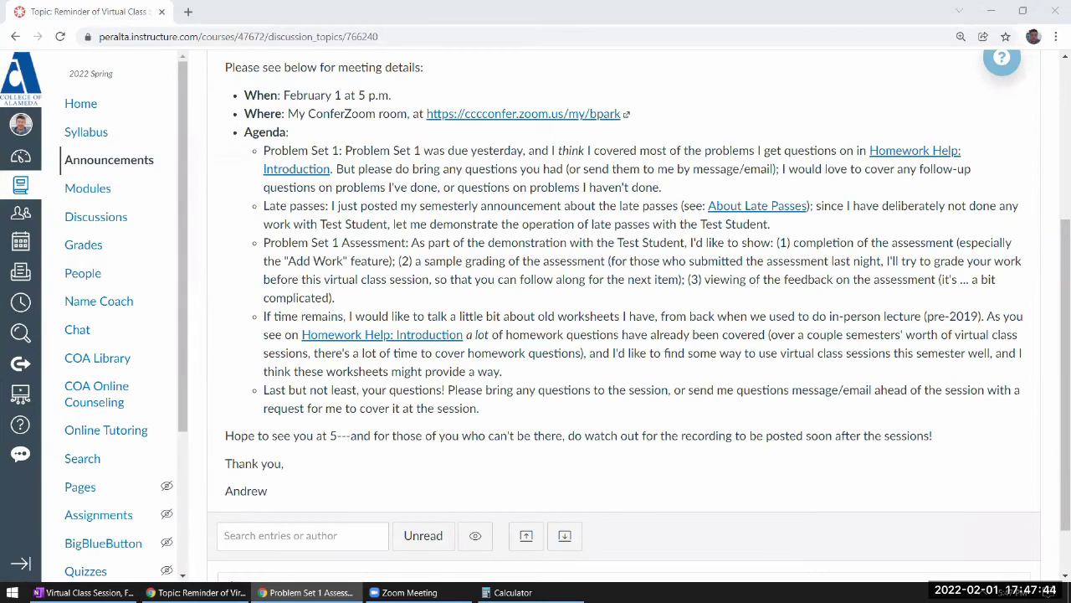
Step: Bring the separated assessment window back and look over the Test Student's Question 1 score and overall feedback
left_click(309, 592)
scroll(585, 374, "down", 2)
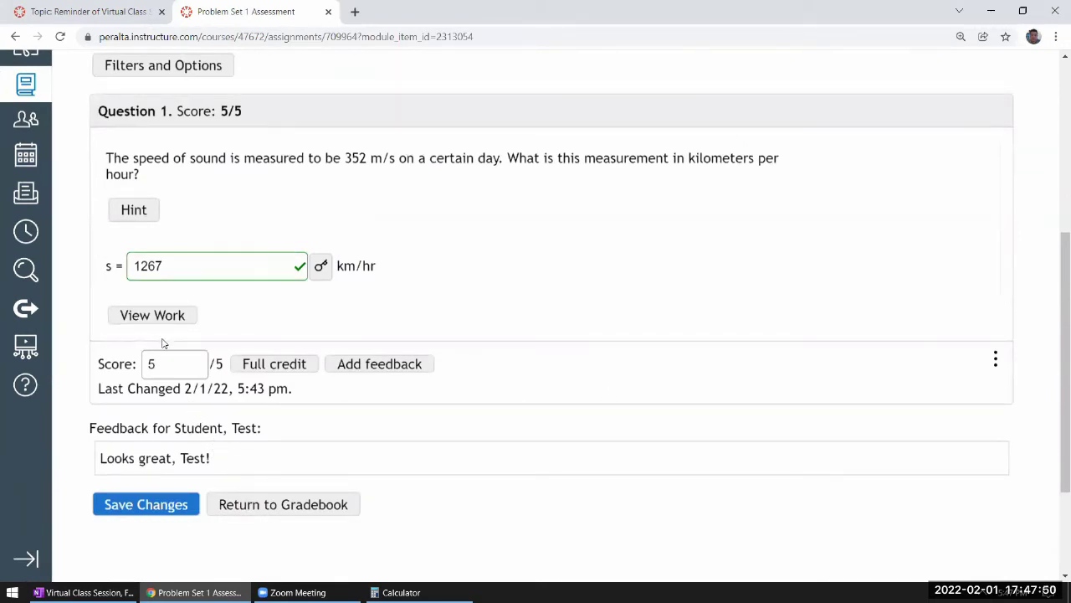
scroll(137, 344, "up", 1)
scroll(134, 364, "down", 1)
scroll(137, 356, "up", 6)
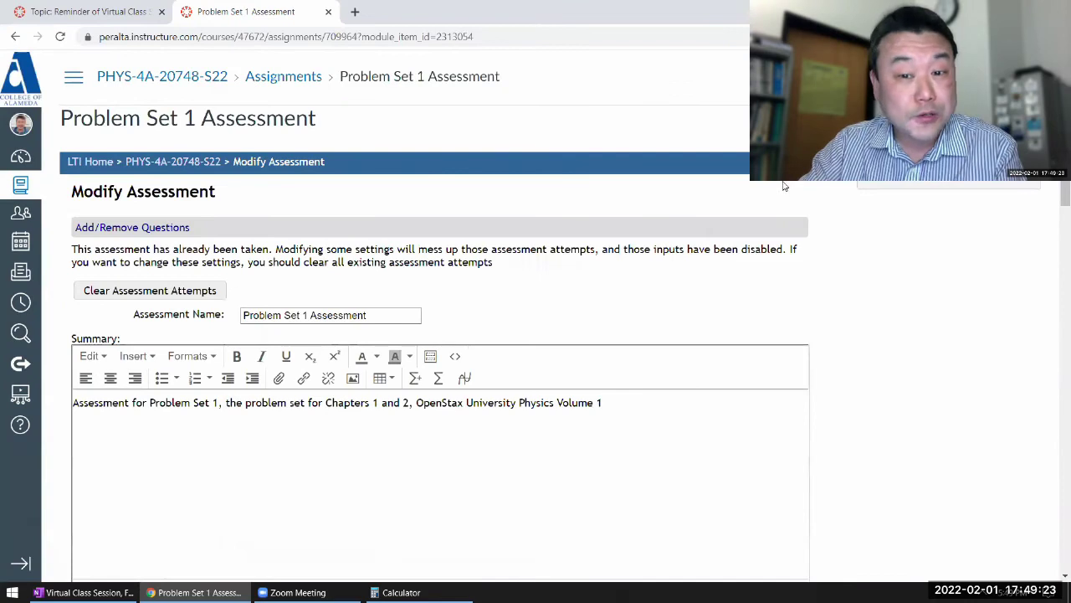
Step: Reload the Problem Set 1 Assessment page and switch to Student View
right_click(695, 150)
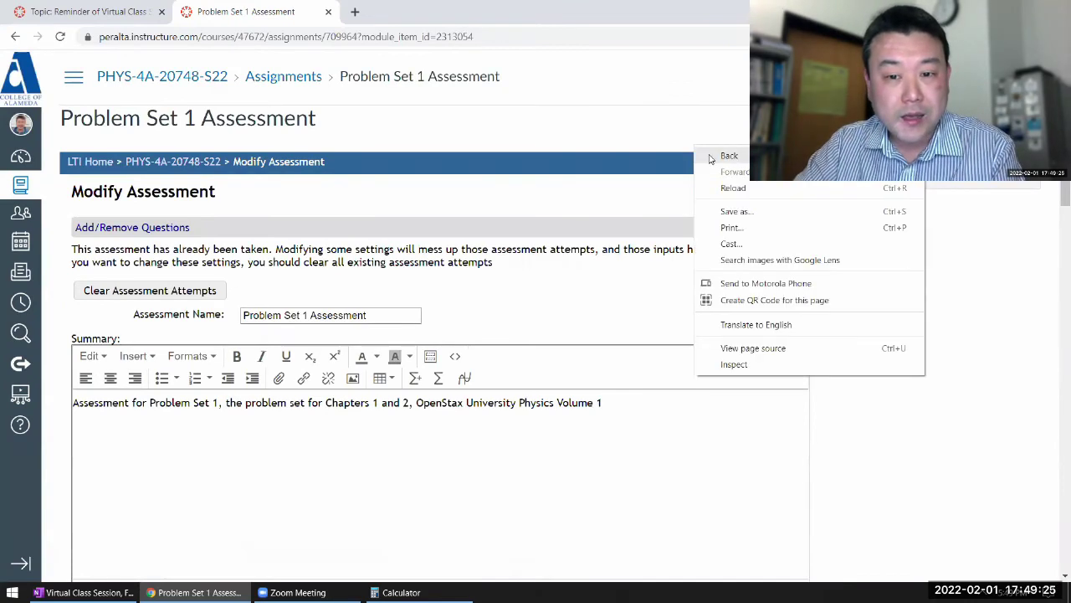
left_click(729, 188)
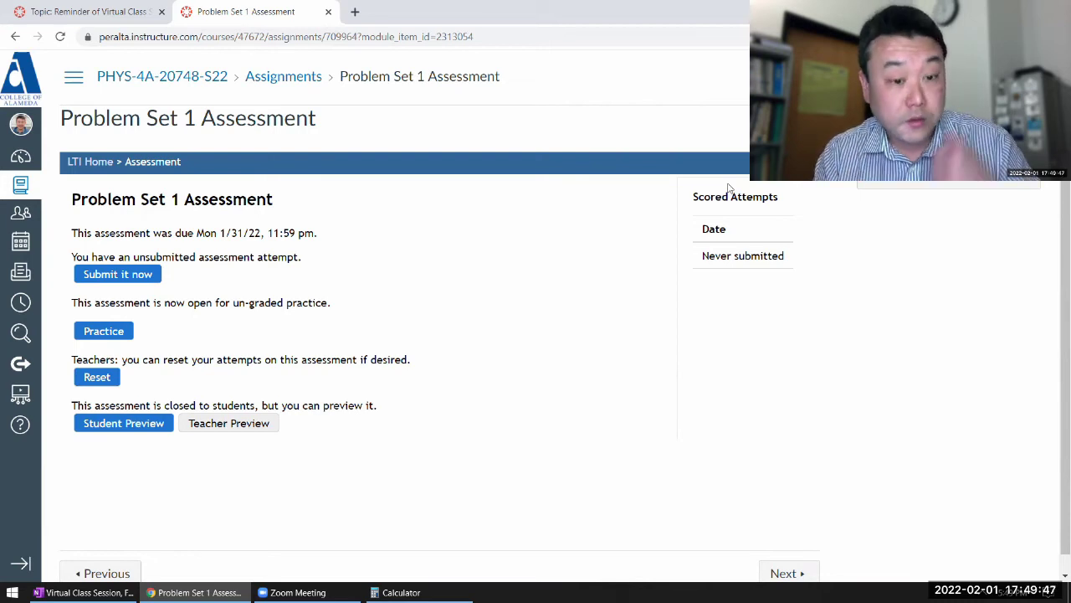
left_click(977, 76)
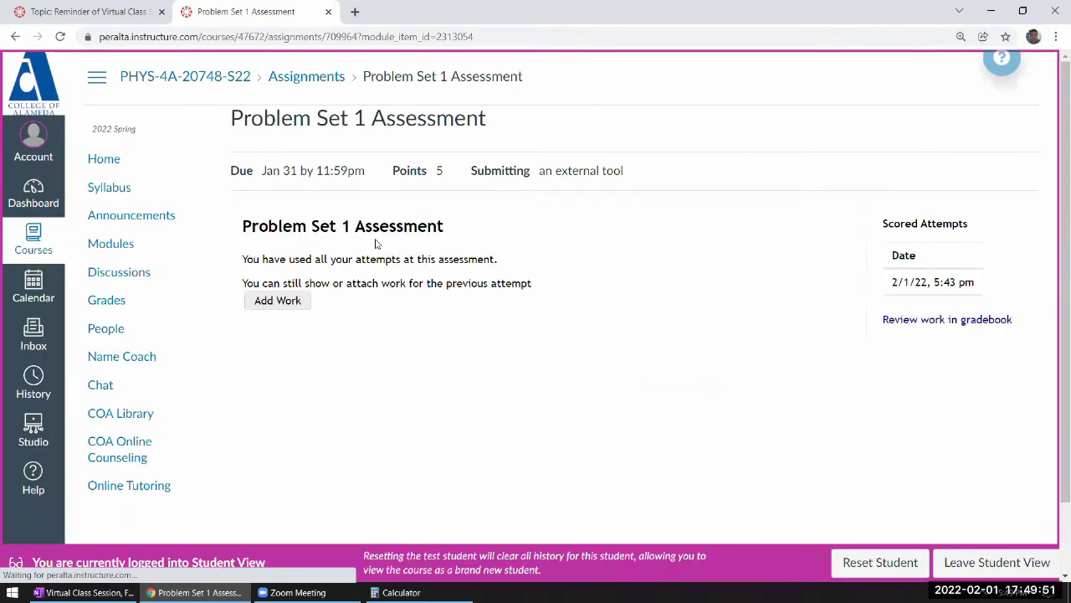
Step: Review the submitted work in the gradebook as the Test Student and read the overall feedback below Question 1
left_click(904, 327)
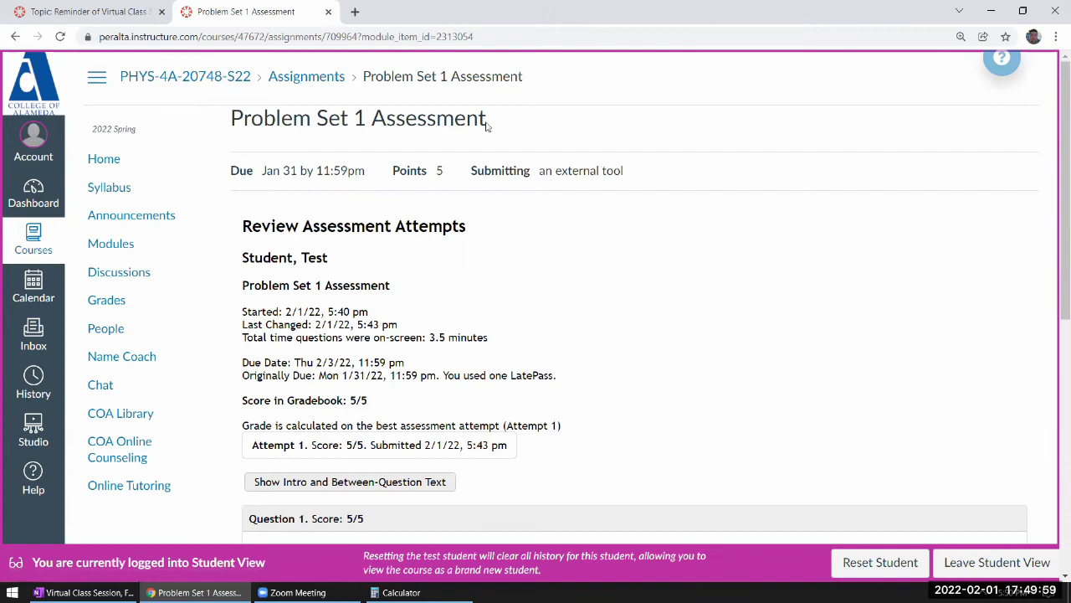
scroll(471, 215, "down", 3)
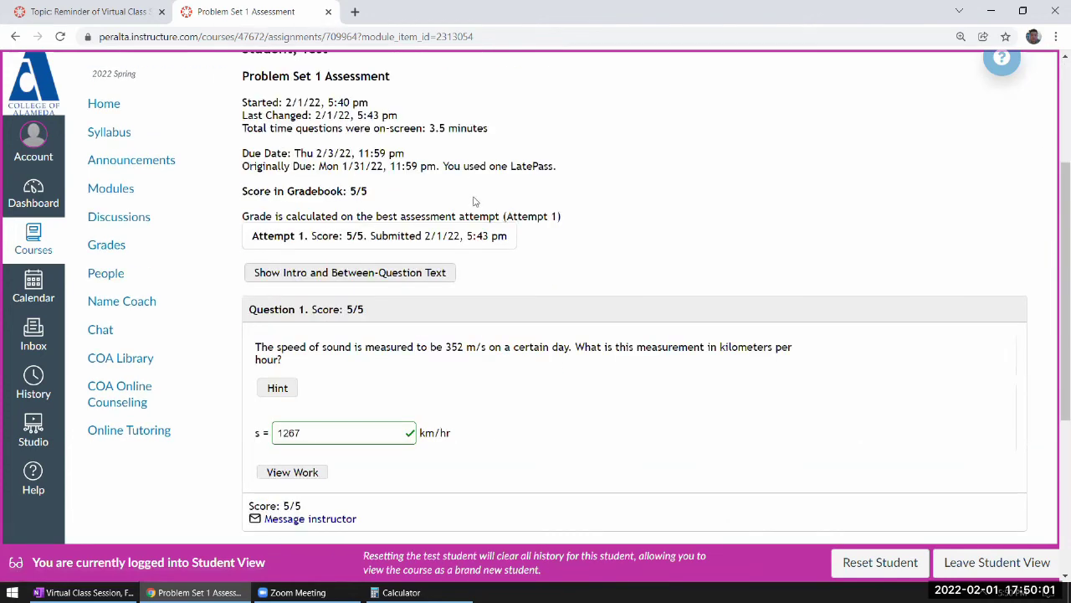
scroll(465, 203, "down", 4)
left_click_drag(389, 269, 233, 242)
left_click(233, 242)
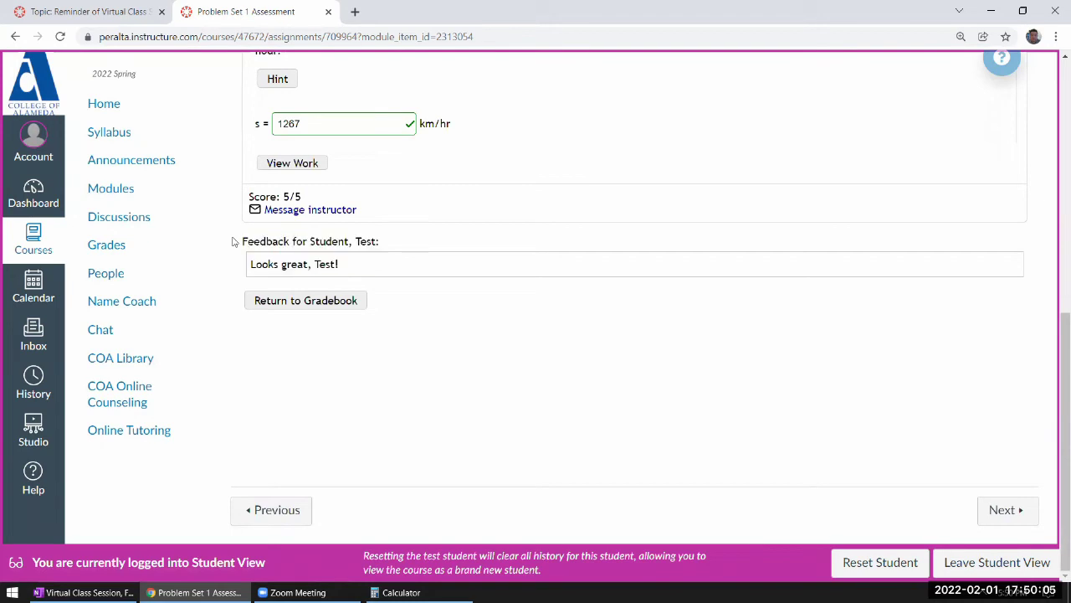
scroll(233, 242, "up", 1)
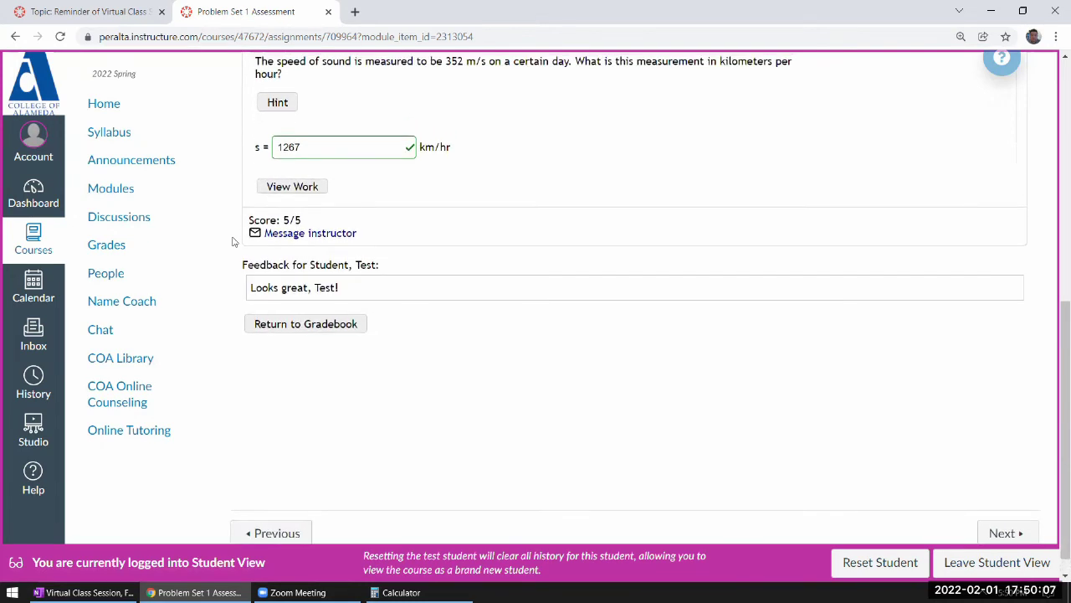
Step: Display the attached work for Question 1, check it against the question's score, and hide the work again
left_click(292, 185)
scroll(352, 203, "up", 2)
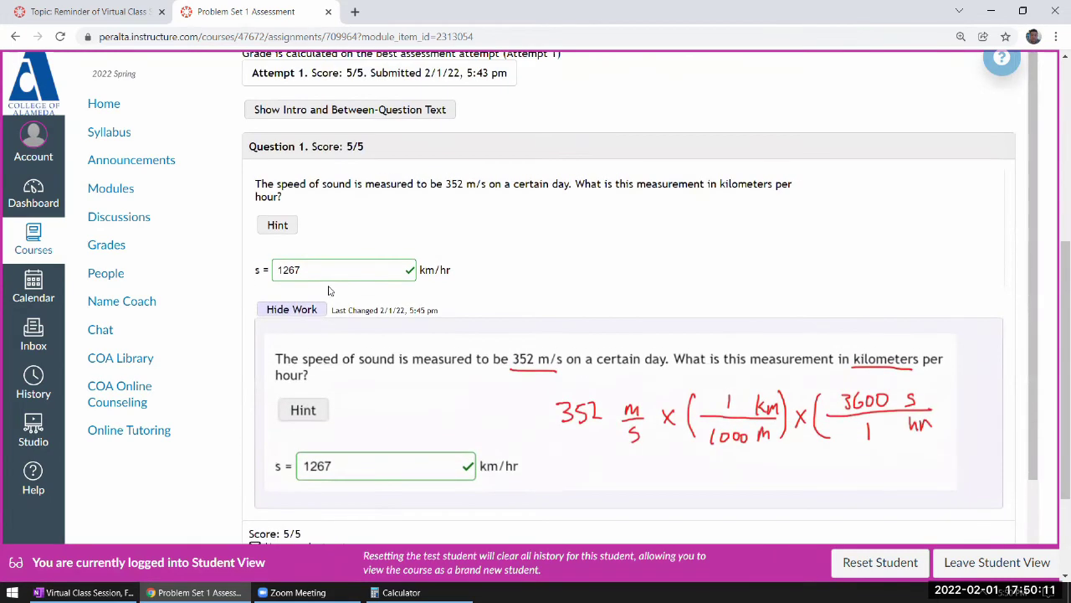
left_click(312, 309)
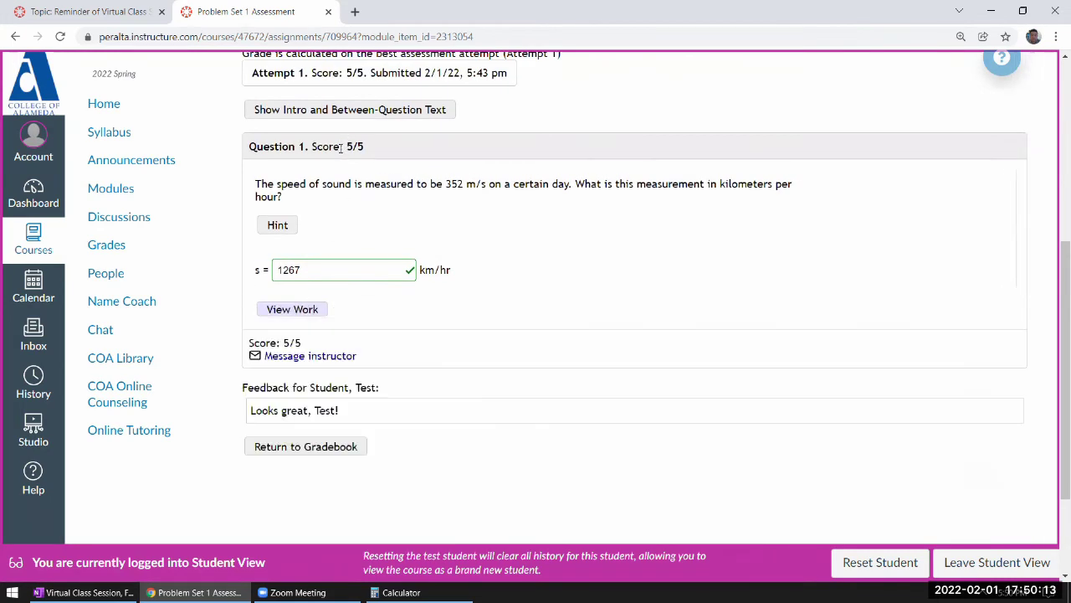
left_click_drag(341, 146, 370, 148)
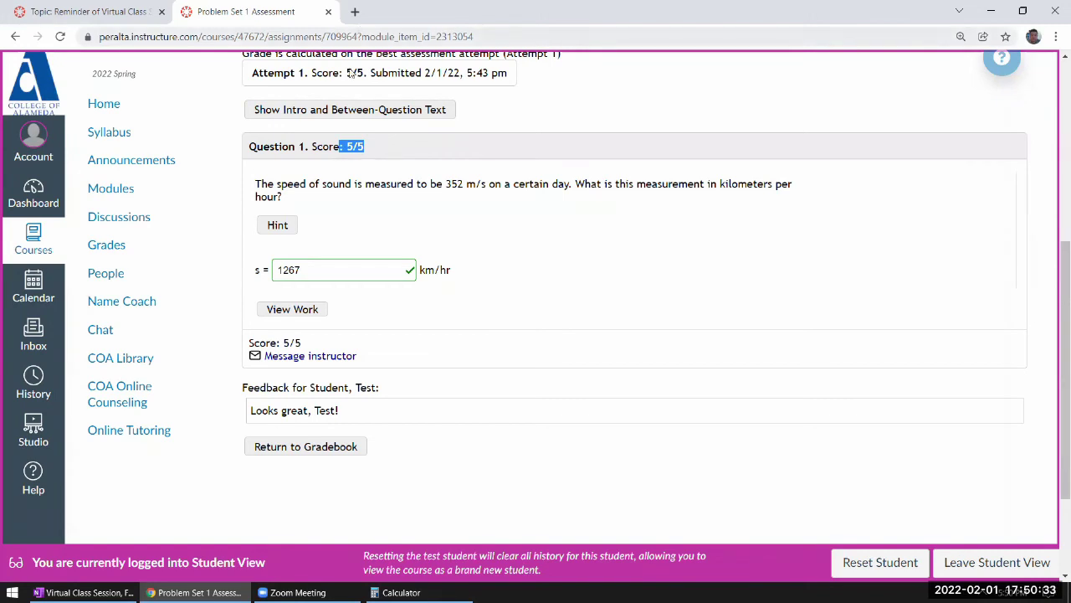
left_click(299, 306)
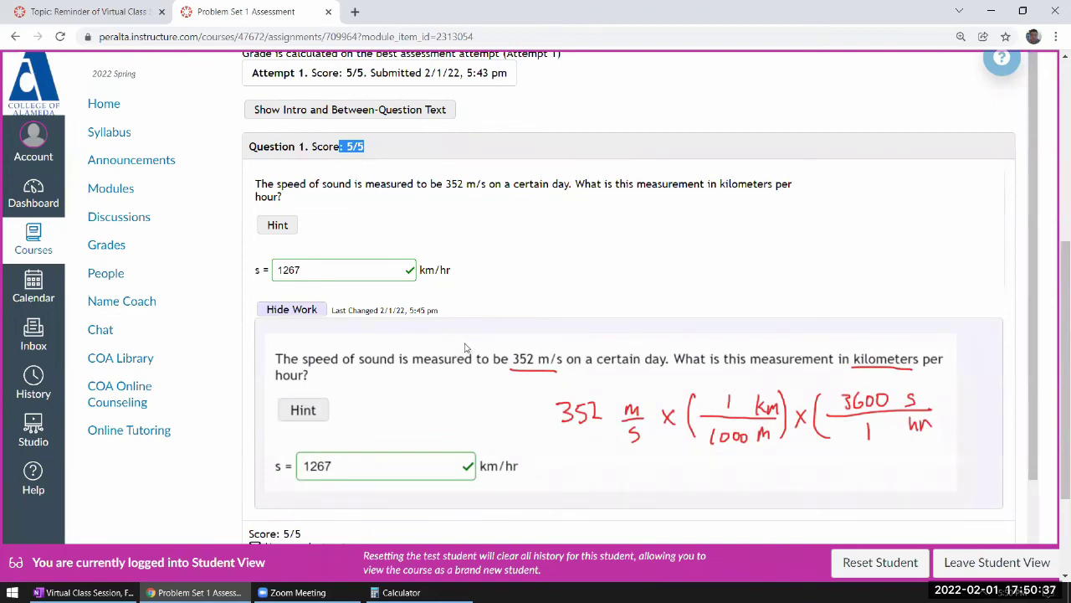
left_click(296, 313)
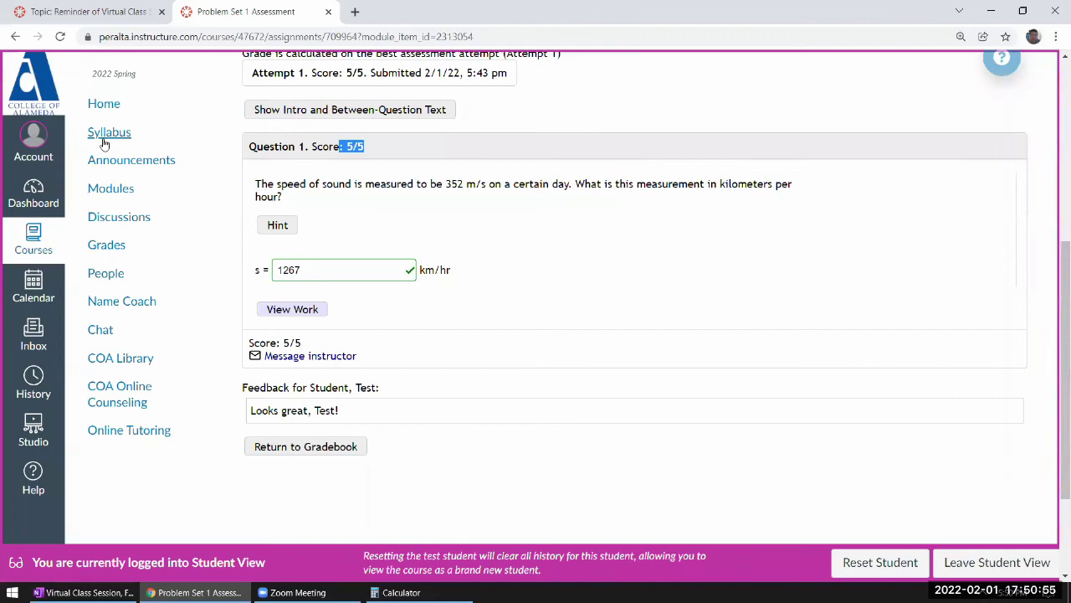
Step: Open the course modules in a new tab and go to Problem Set 1 Assessment from there
middle_click(109, 188)
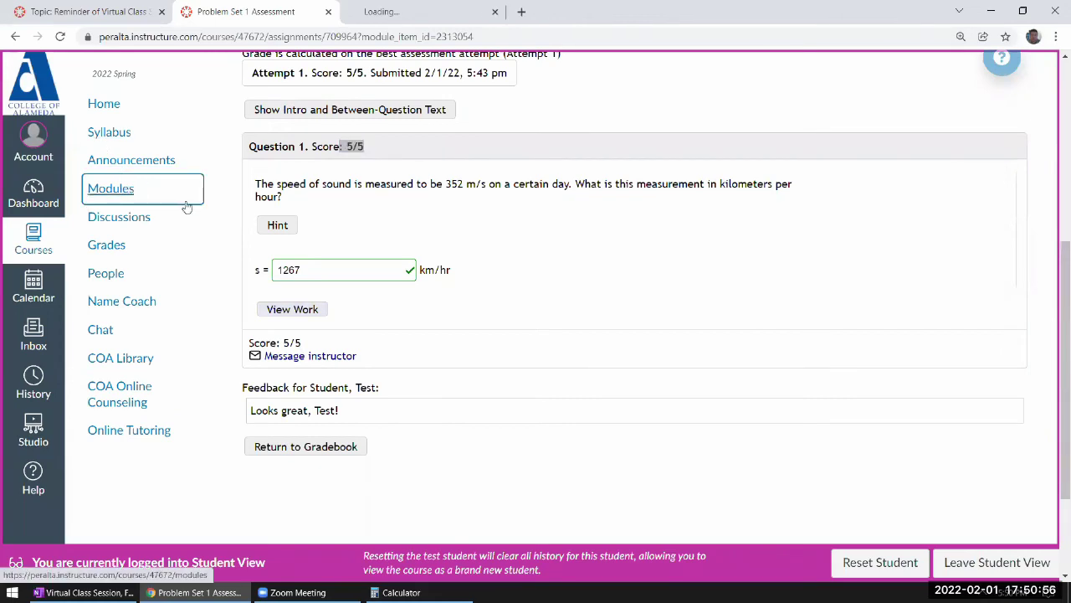
left_click(363, 10)
scroll(316, 282, "down", 5)
scroll(326, 267, "down", 8)
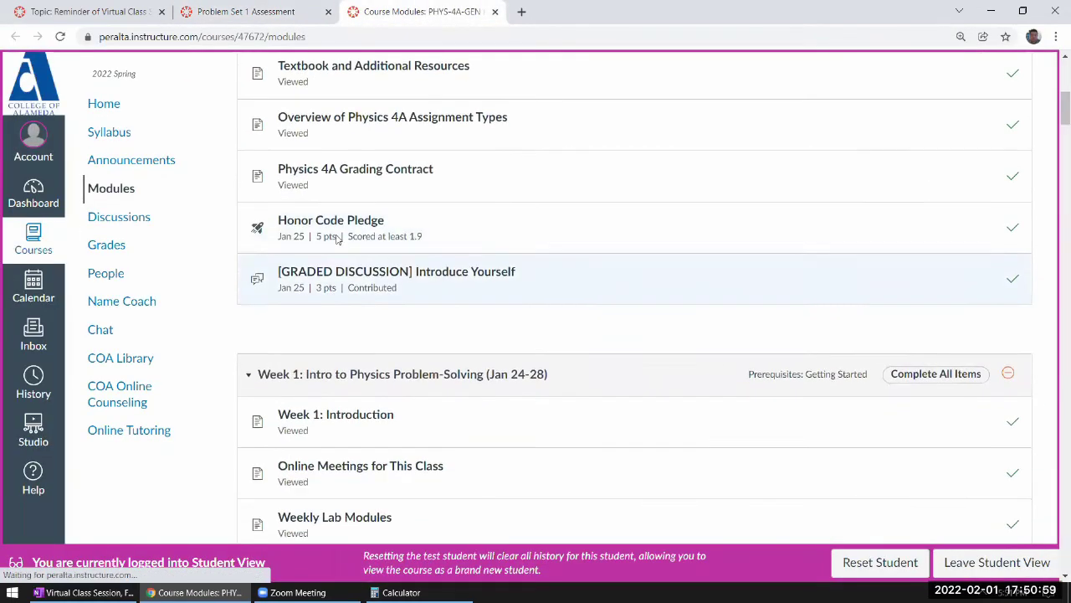
scroll(368, 263, "down", 2)
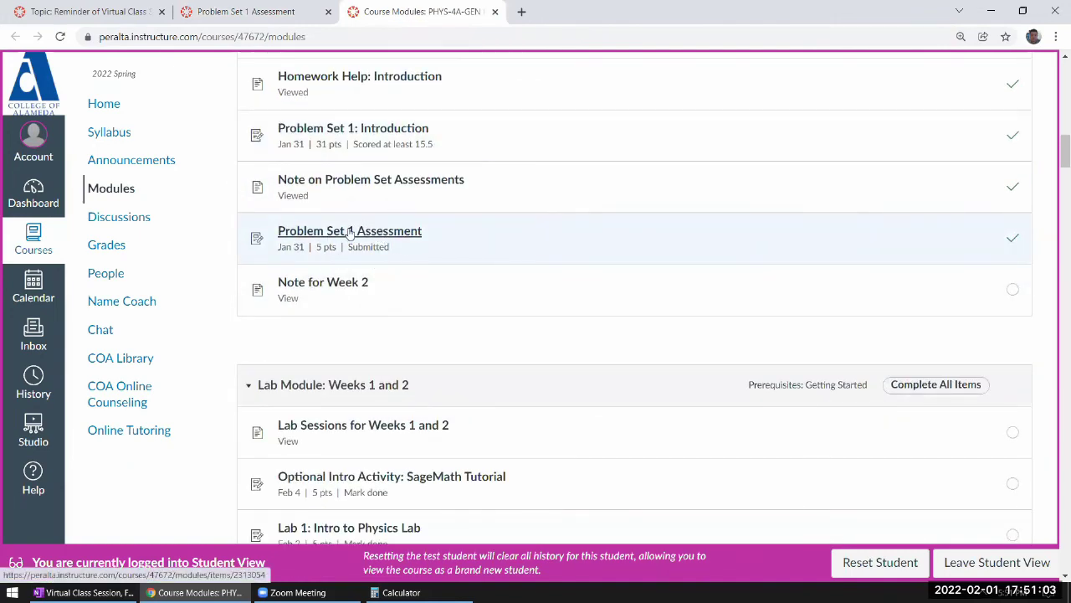
left_click(350, 233)
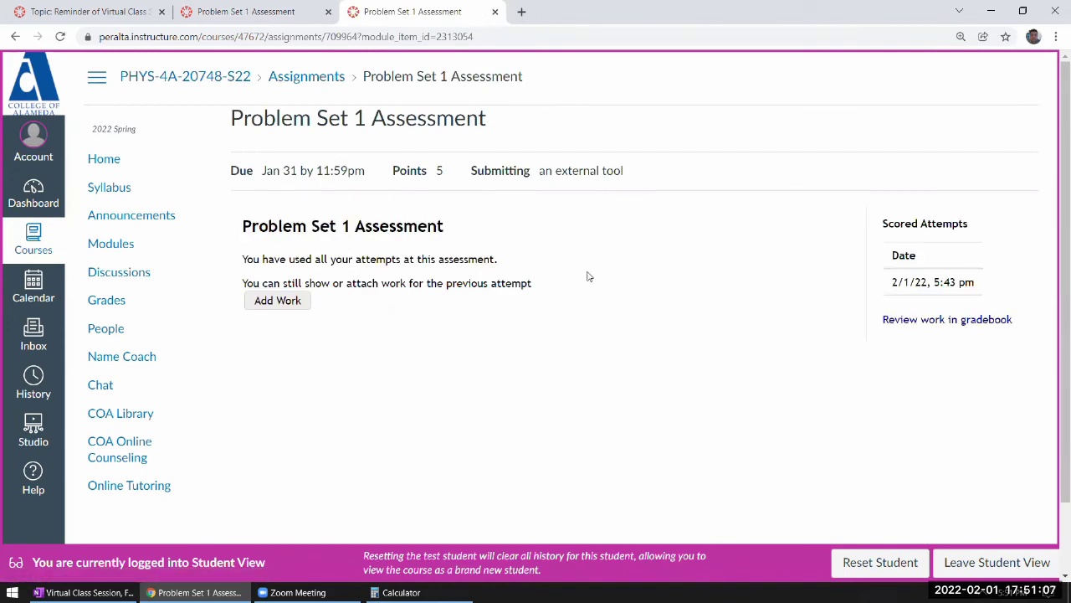
Step: Open the gradebook review of the scored attempt and examine the Question 1 score and instructor feedback
left_click(930, 321)
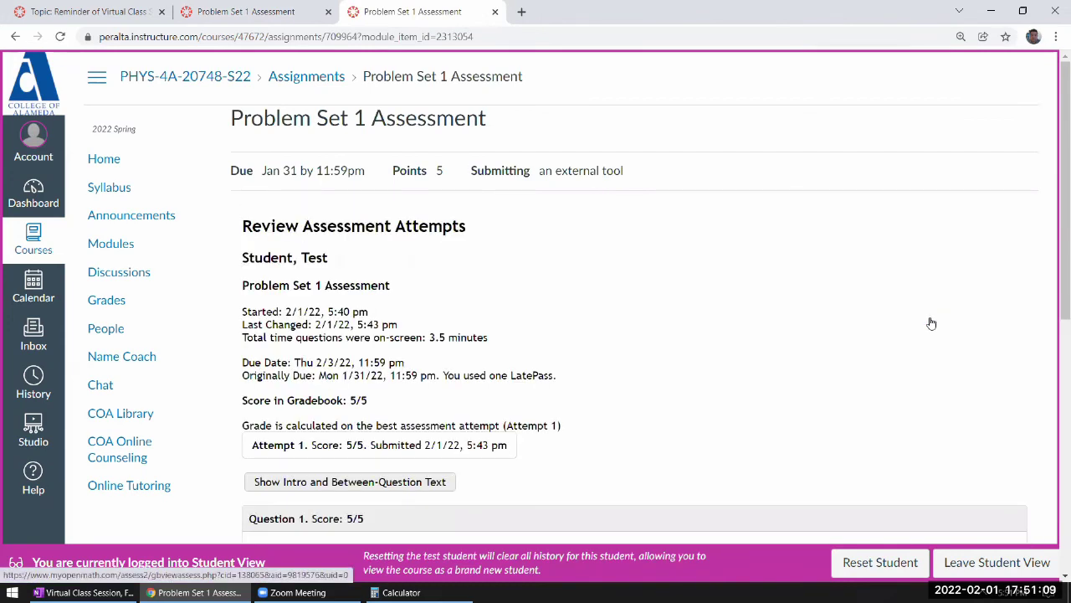
scroll(478, 450, "down", 4)
scroll(421, 426, "down", 1)
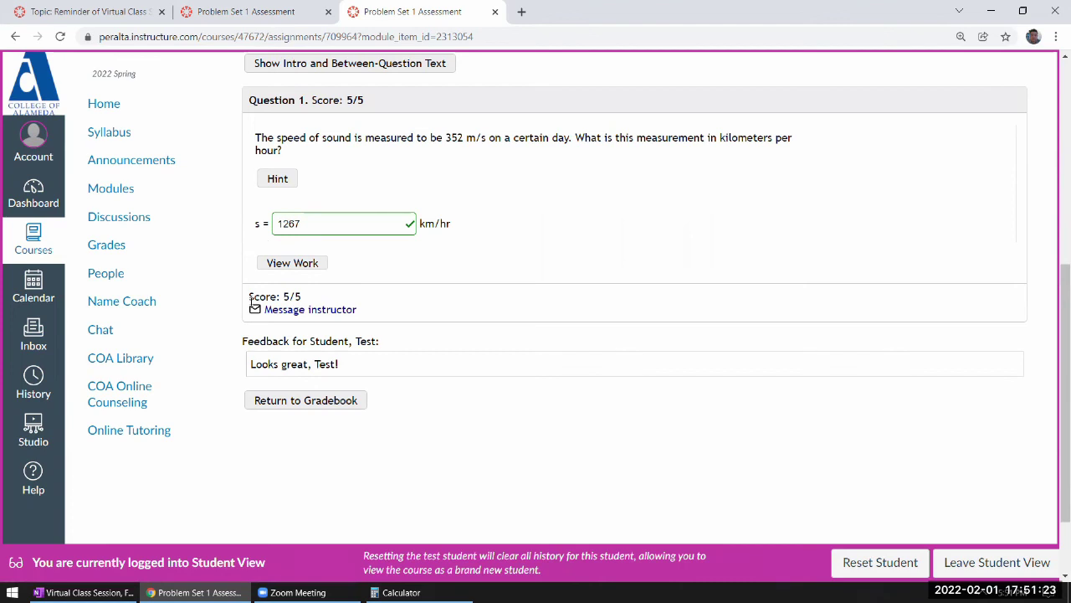
left_click_drag(345, 368, 296, 341)
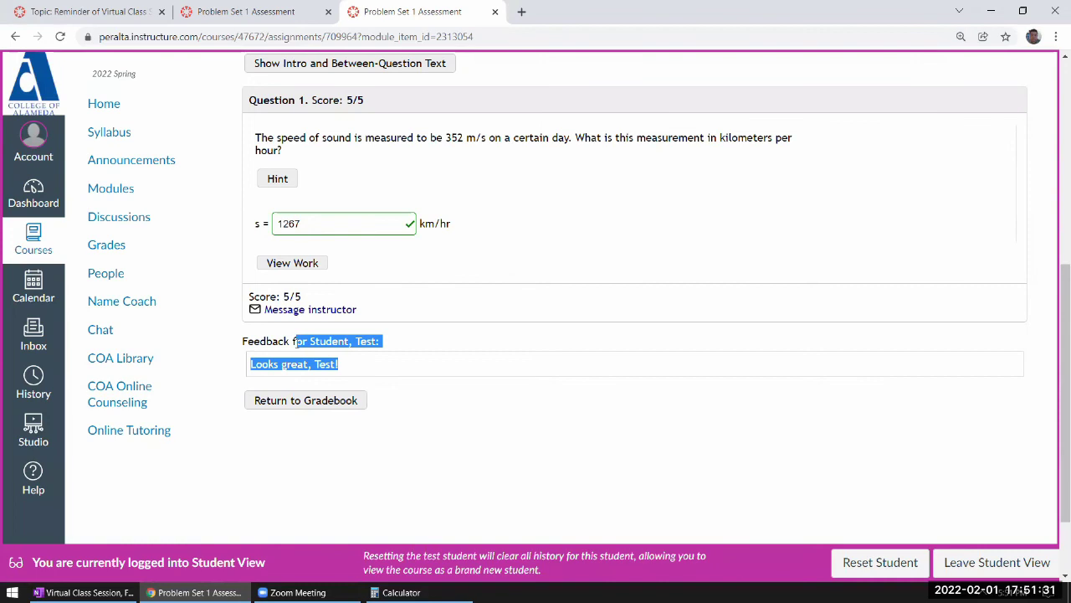
left_click(297, 342)
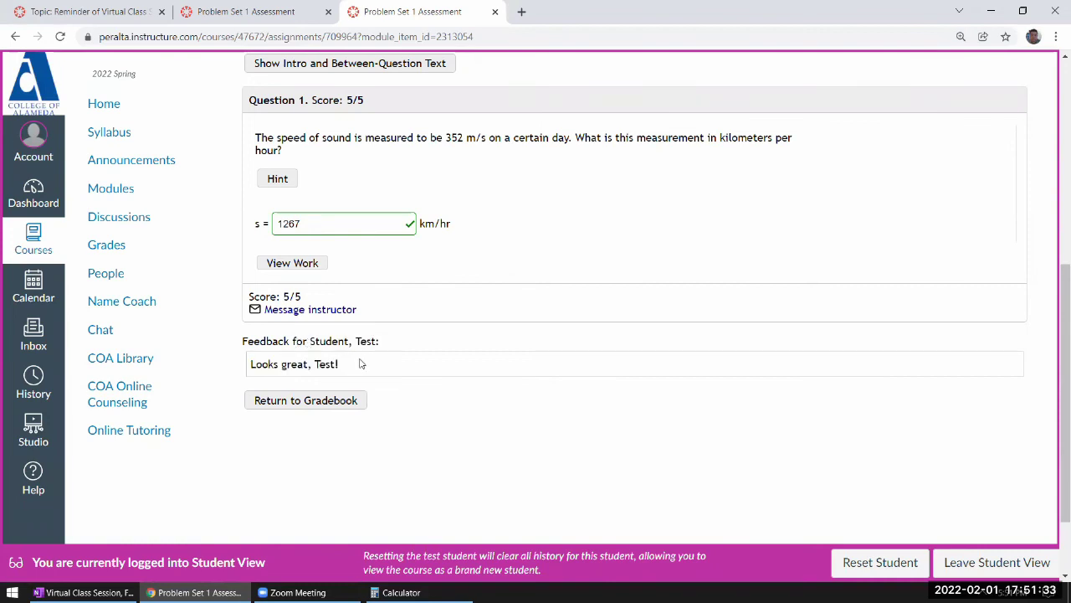
Step: Open the Test Student's grades in a new tab and look over the submission details for Problem Set 1 Assessment
scroll(343, 360, "up", 1)
left_click(107, 246, "ctrl")
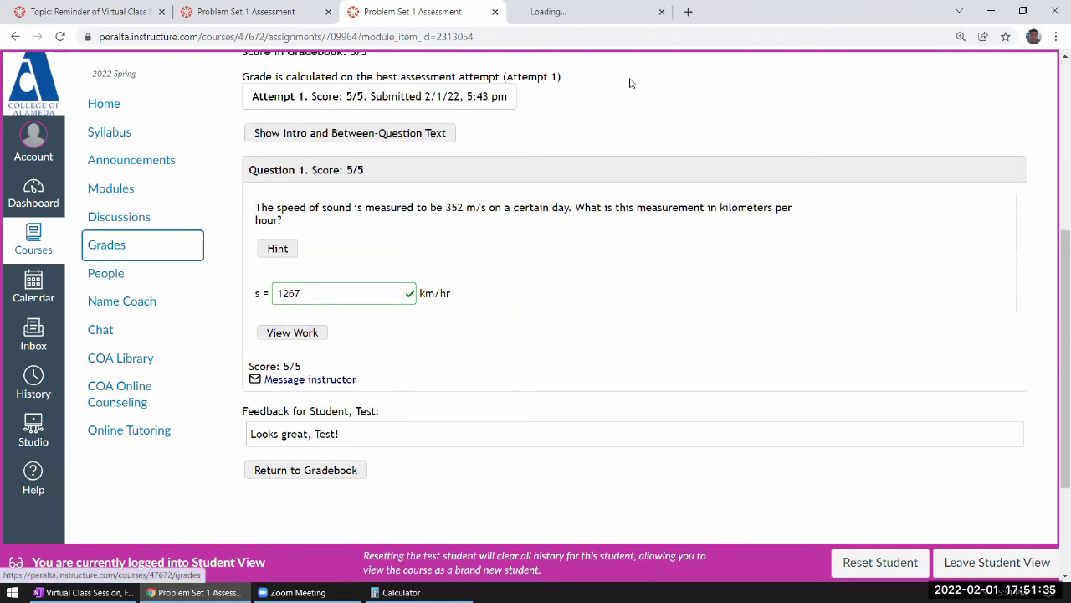
left_click(563, 17)
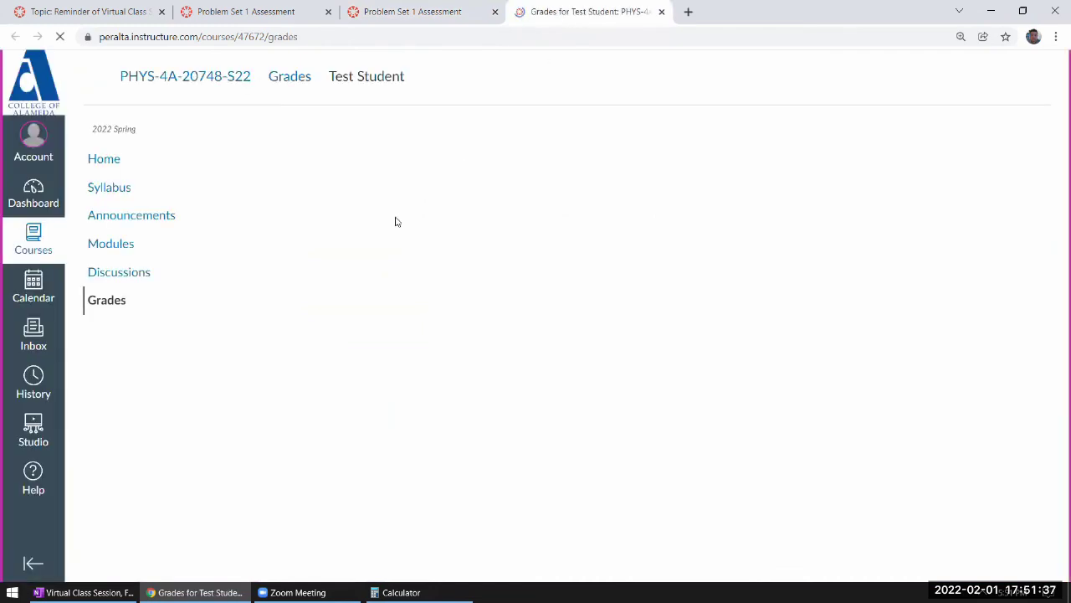
scroll(412, 320, "down", 4)
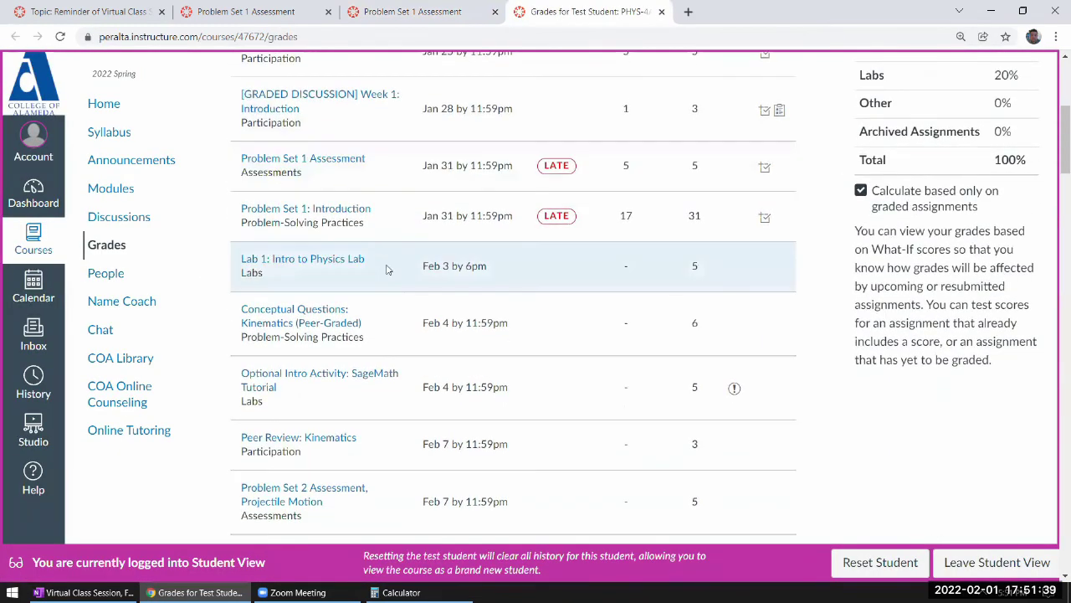
left_click(340, 165)
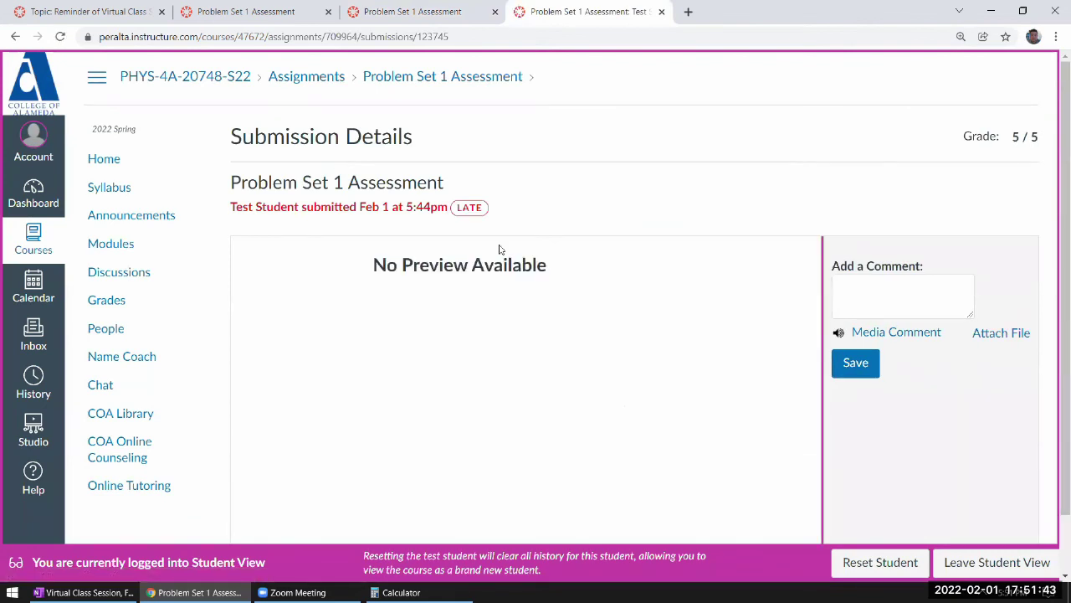
scroll(605, 270, "down", 1)
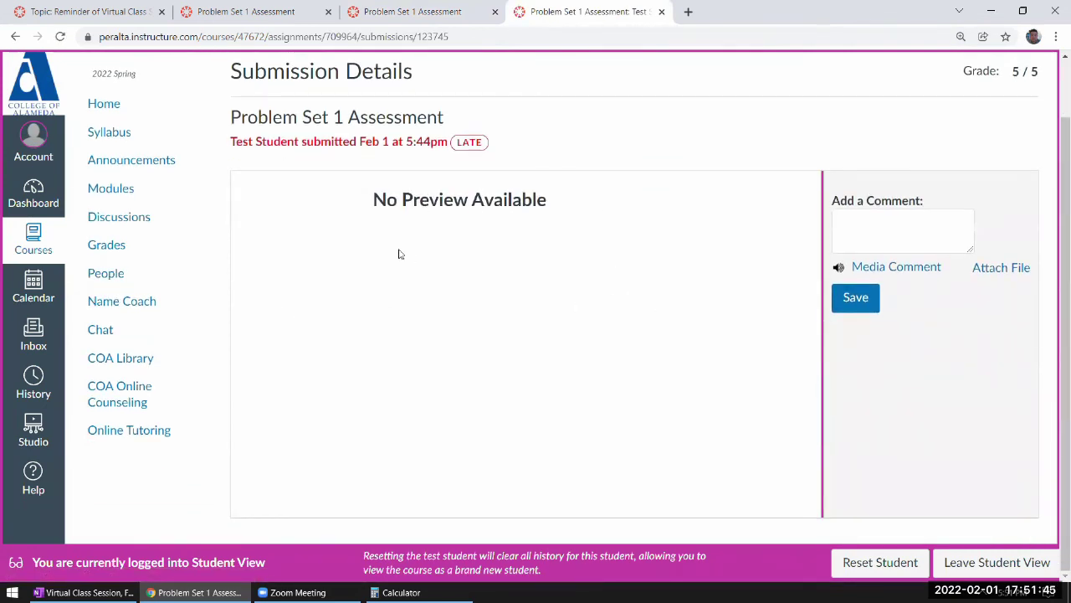
scroll(400, 255, "up", 1)
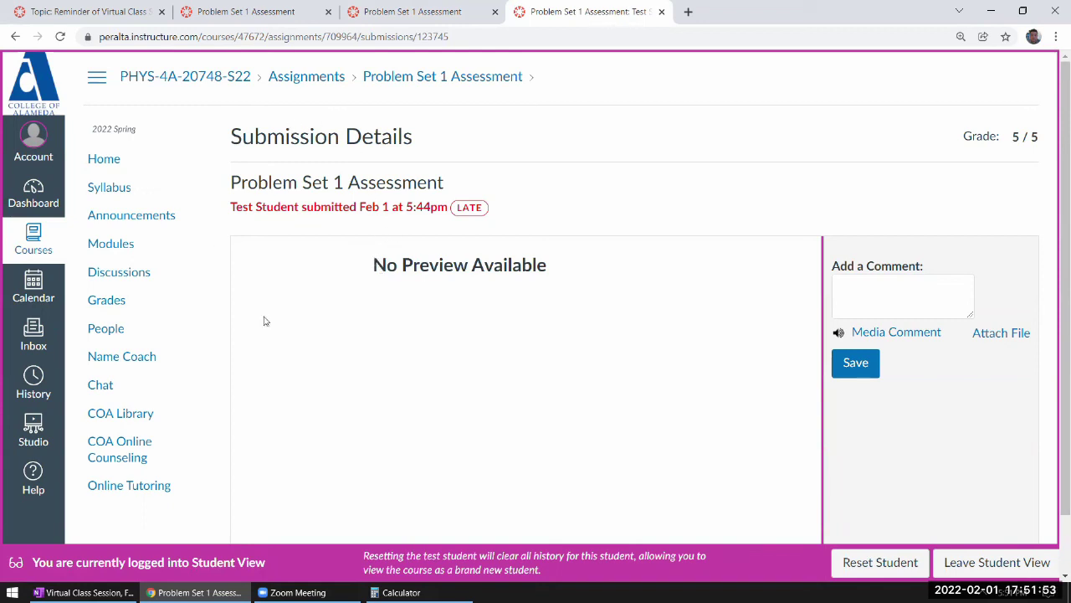
Step: Go from the submission details to the assignment page and review the graded work down to the feedback
left_click(483, 81)
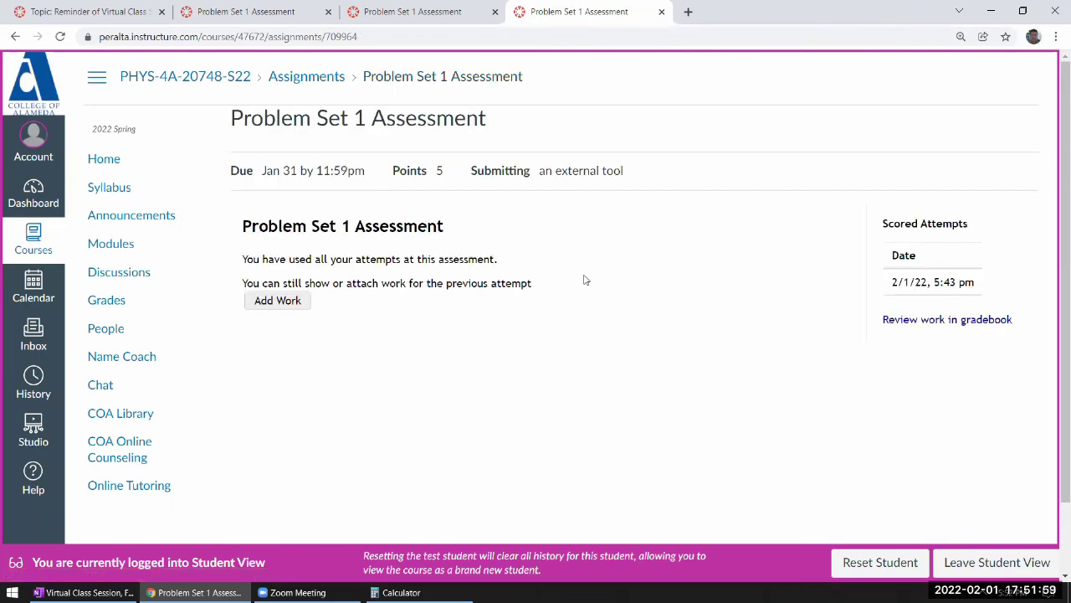
left_click(946, 321)
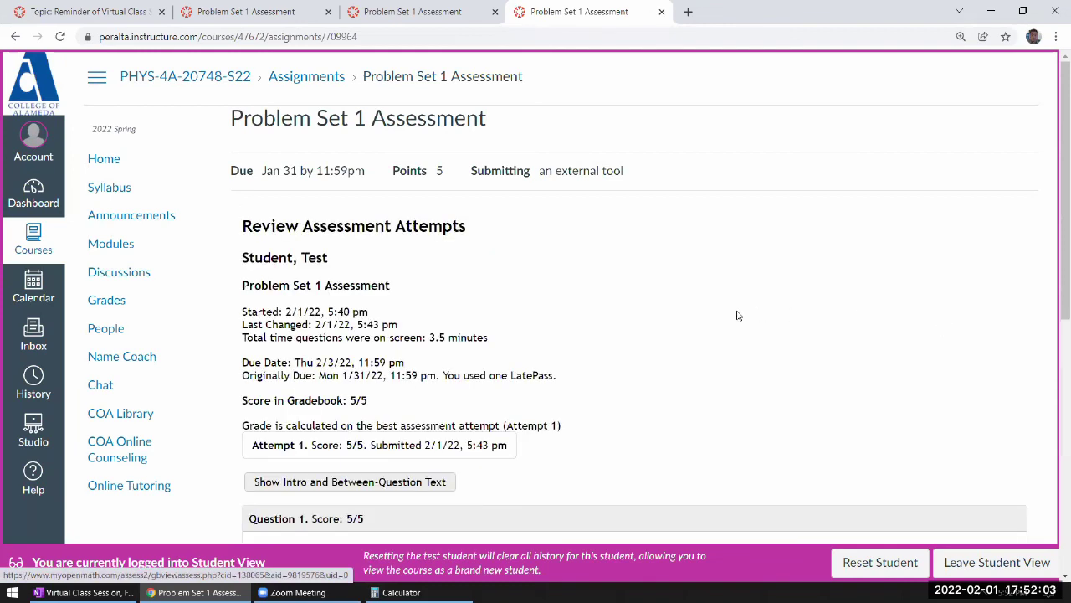
scroll(311, 344, "down", 3)
scroll(335, 343, "down", 4)
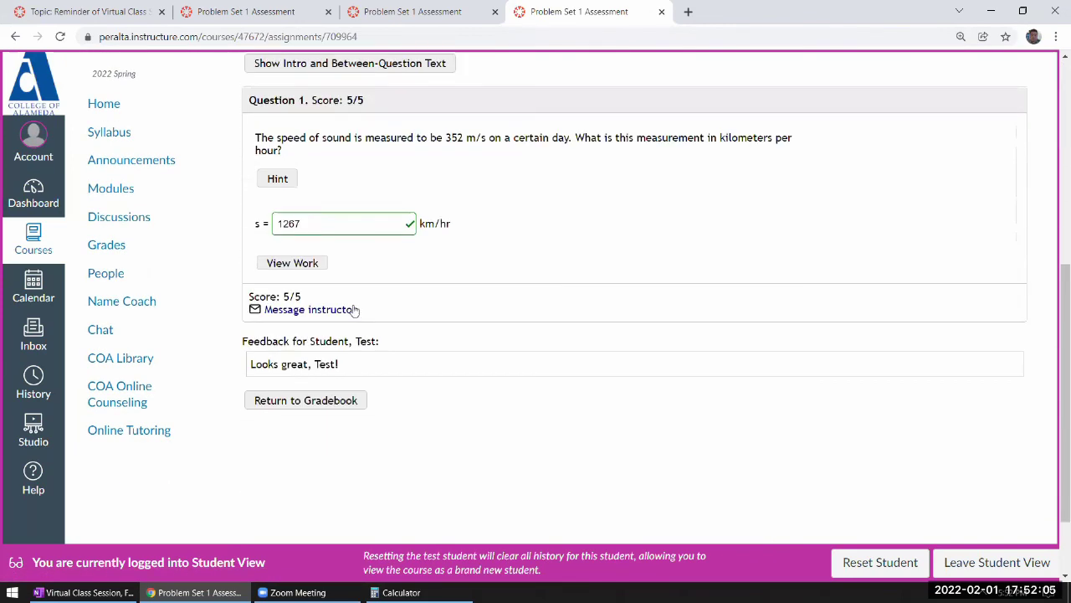